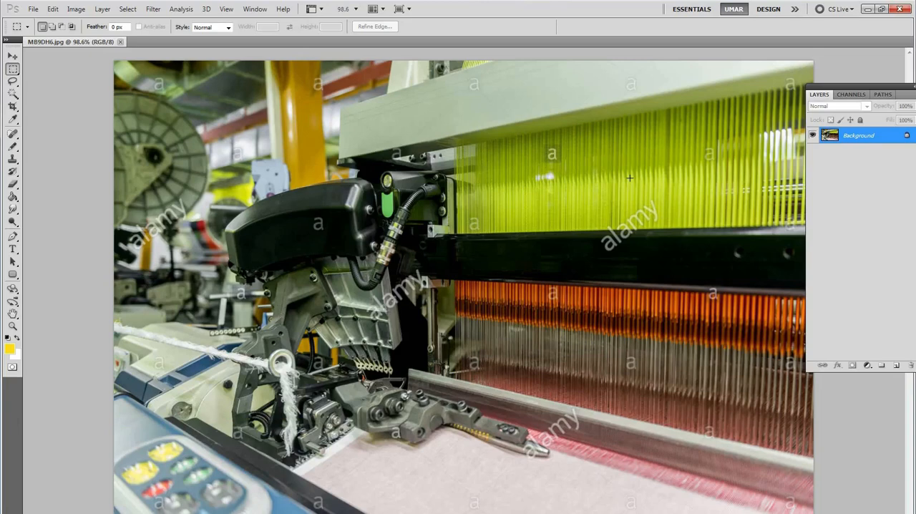
{"action": "key", "text": "l"}
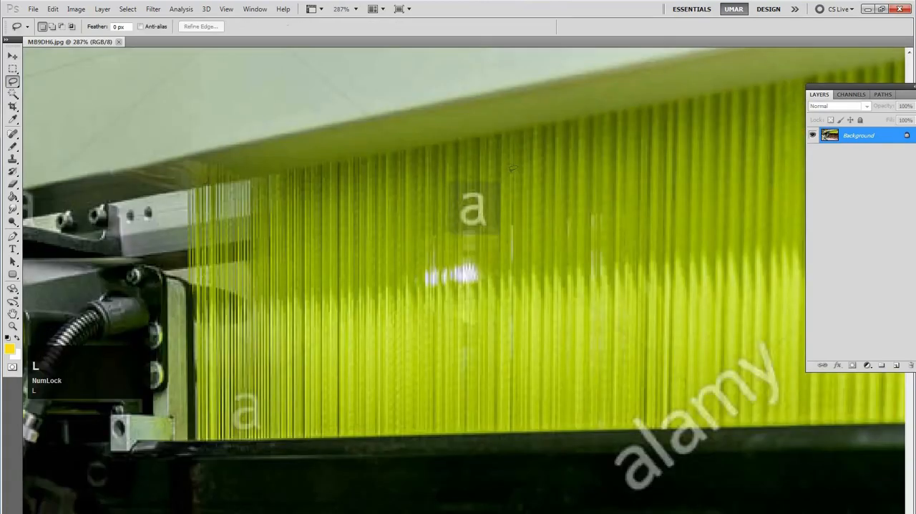
{"action": "left_click_drag", "start_coordinate": [513, 169], "coordinate": [460, 169]}
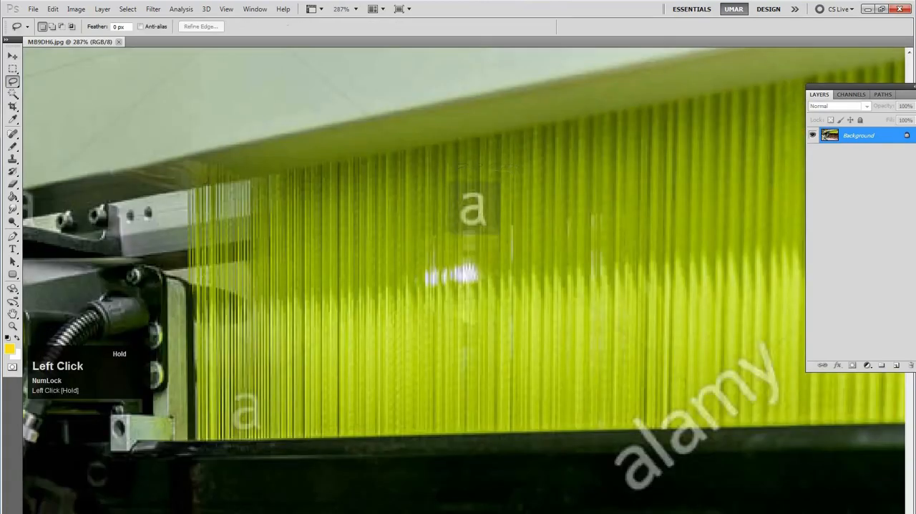
{"action": "left_click_drag", "start_coordinate": [533, 185], "coordinate": [522, 175]}
{"action": "key", "text": "ctrl+d"}
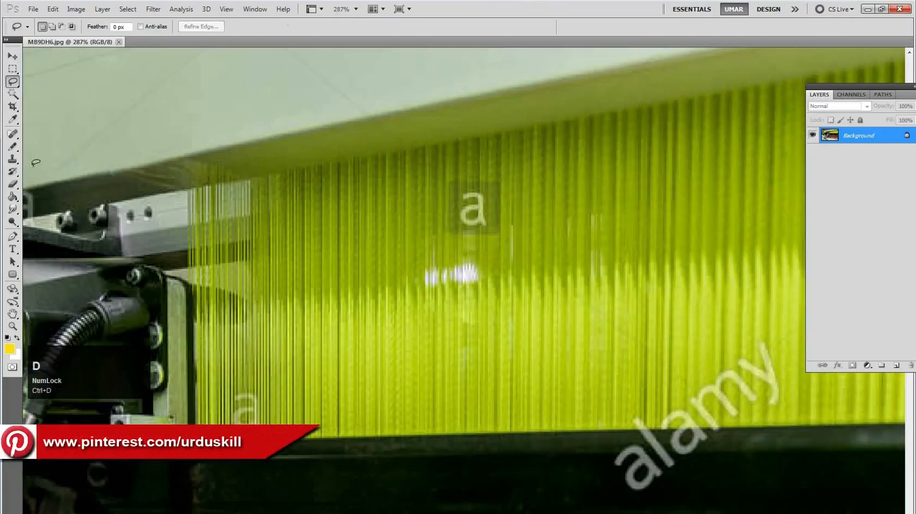
Use the Patch Tool to replace the "a" watermark on the green threads with clean threads nearby, then deselect
{"action": "left_click_drag", "start_coordinate": [12, 134], "coordinate": [48, 159]}
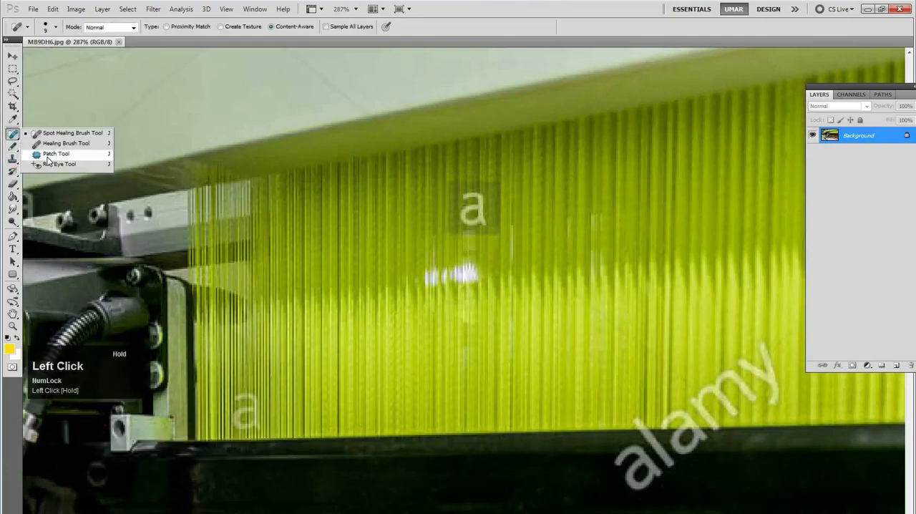
{"action": "left_click_drag", "start_coordinate": [47, 159], "coordinate": [49, 154]}
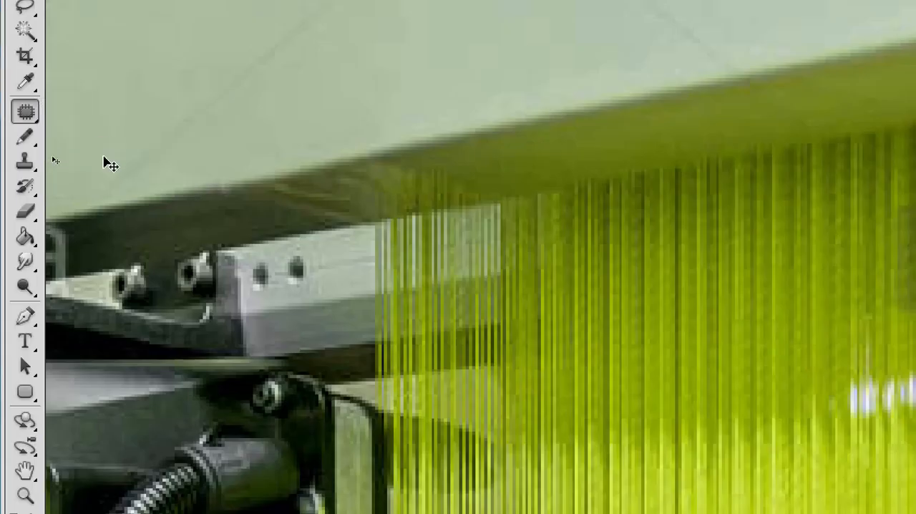
{"action": "key", "text": "ctrl+4"}
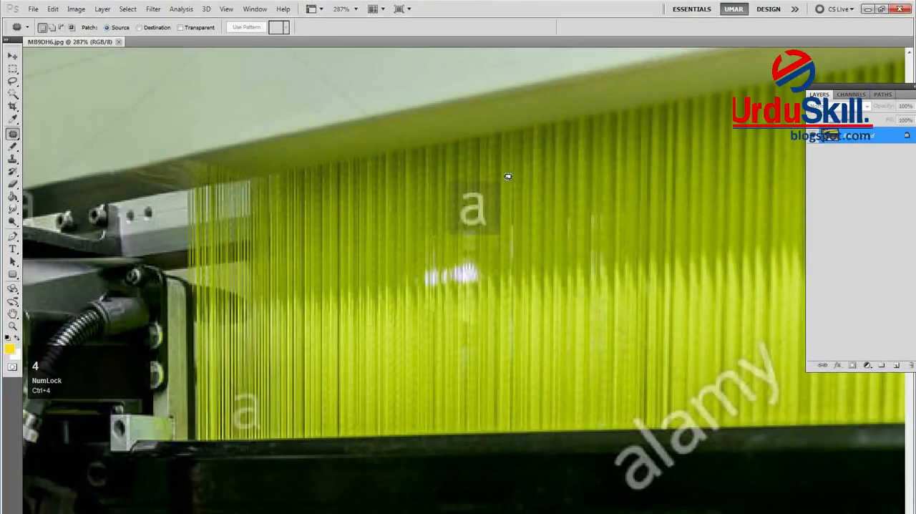
{"action": "left_click_drag", "start_coordinate": [509, 172], "coordinate": [495, 171]}
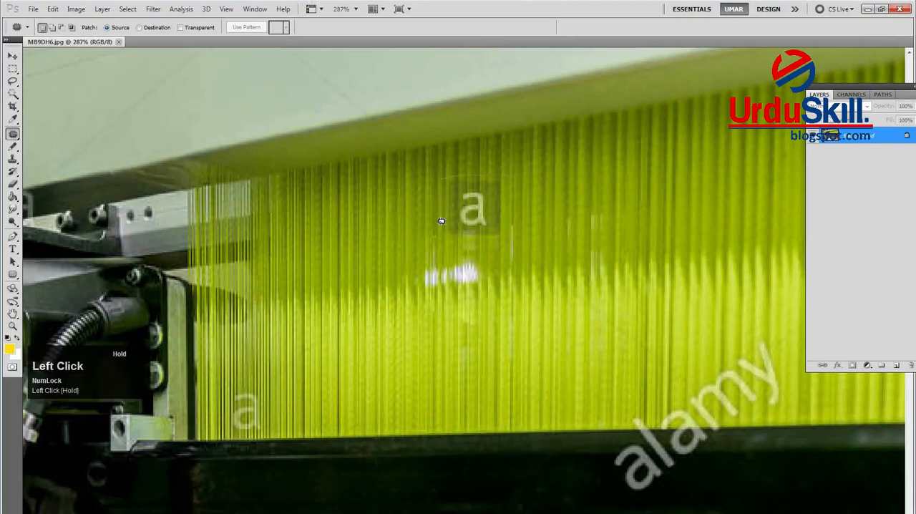
{"action": "mouse_move", "coordinate": [444, 241]}
{"action": "left_mouse_down"}
{"action": "mouse_move", "coordinate": [507, 238]}
{"action": "mouse_move", "coordinate": [511, 181]}
{"action": "left_mouse_up"}
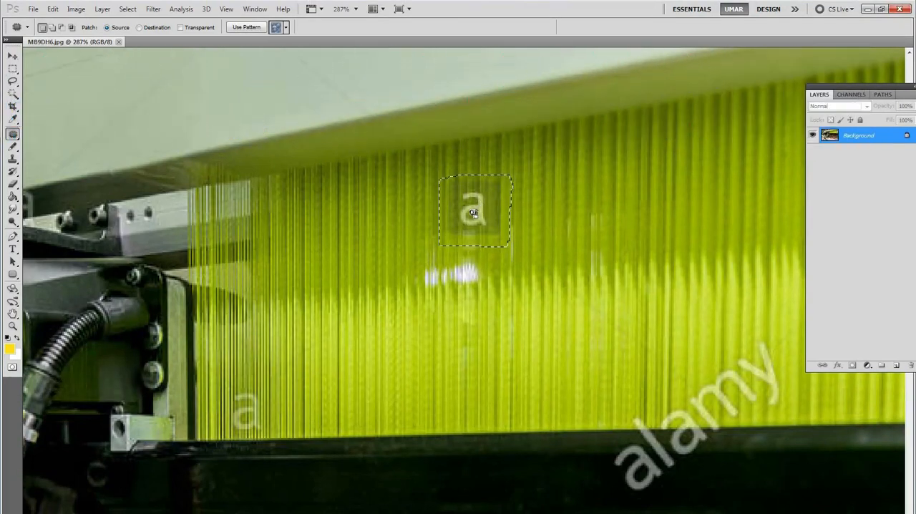
{"action": "left_click_drag", "start_coordinate": [473, 215], "coordinate": [614, 185]}
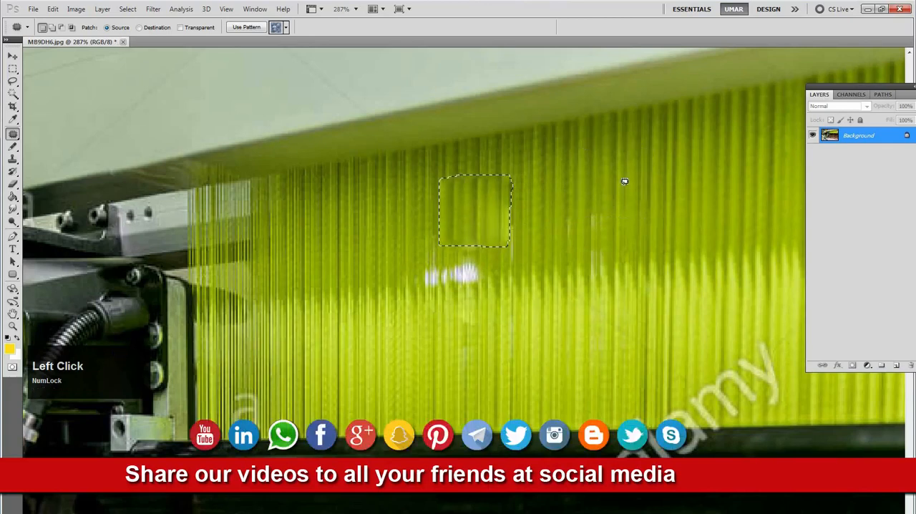
{"action": "key", "text": "ctrl+d"}
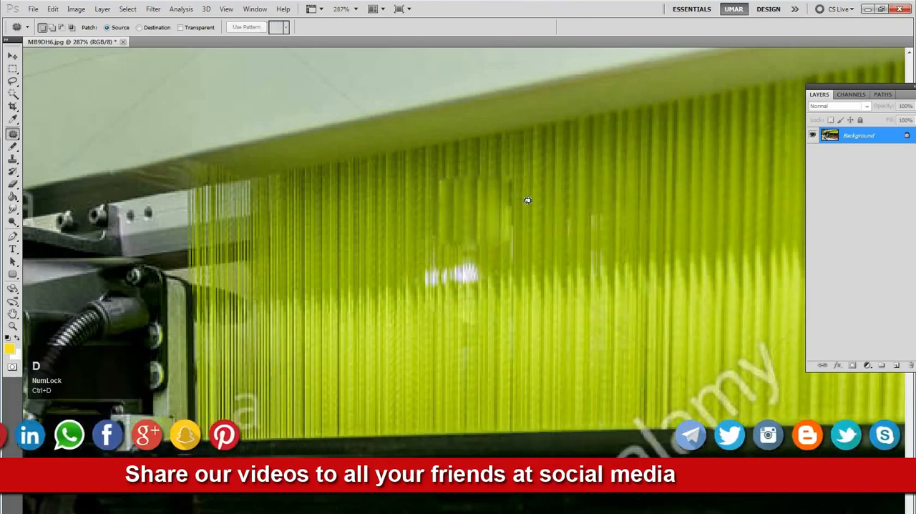
Patch the white glare spots on the green threads just below the repaired area, and deselect
{"action": "key", "text": "space"}
{"action": "left_click", "coordinate": [580, 201], "text": "alt"}
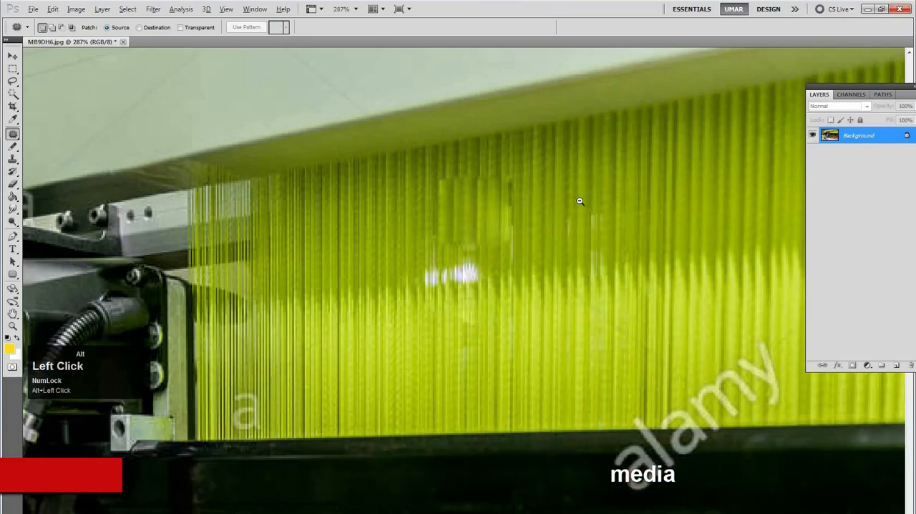
{"action": "left_click", "coordinate": [511, 249], "text": "ctrl"}
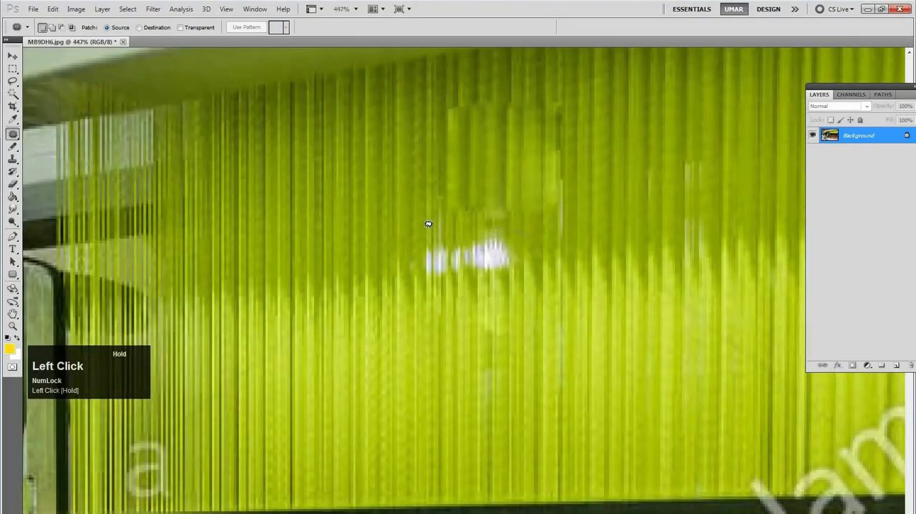
{"action": "mouse_move", "coordinate": [383, 264]}
{"action": "left_mouse_down"}
{"action": "mouse_move", "coordinate": [437, 278]}
{"action": "mouse_move", "coordinate": [540, 258]}
{"action": "mouse_move", "coordinate": [676, 254]}
{"action": "left_mouse_up"}
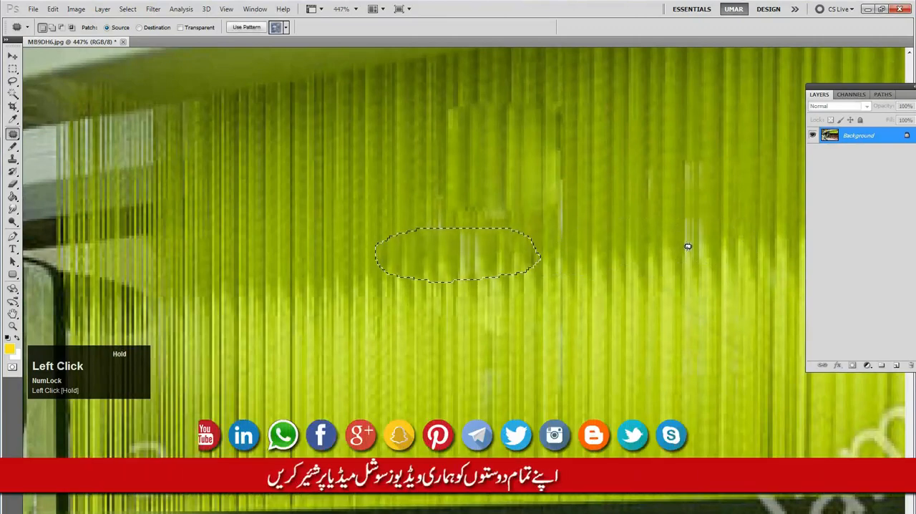
{"action": "key", "text": "ctrl+d"}
Patch out the "a" watermark on the pale beam above the middle of the green threads, and deselect
{"action": "left_click", "coordinate": [532, 263], "text": "alt"}
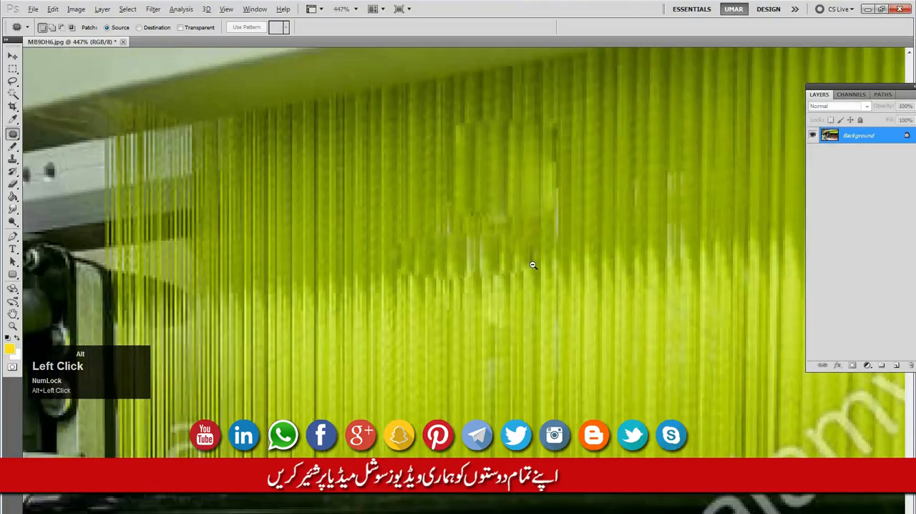
{"action": "left_click", "coordinate": [599, 249], "text": "alt"}
{"action": "left_click", "coordinate": [637, 229], "text": "alt"}
{"action": "left_click_drag", "start_coordinate": [594, 194], "coordinate": [426, 143]}
{"action": "left_click_drag", "start_coordinate": [391, 299], "coordinate": [282, 451]}
{"action": "left_click_drag", "start_coordinate": [403, 184], "coordinate": [432, 180], "text": "ctrl"}
{"action": "mouse_move", "coordinate": [440, 161]}
{"action": "left_mouse_down"}
{"action": "mouse_move", "coordinate": [390, 151]}
{"action": "mouse_move", "coordinate": [374, 229]}
{"action": "left_mouse_up"}
{"action": "mouse_move", "coordinate": [447, 183]}
{"action": "left_mouse_down"}
{"action": "mouse_move", "coordinate": [438, 215]}
{"action": "mouse_move", "coordinate": [472, 179]}
{"action": "mouse_move", "coordinate": [517, 173]}
{"action": "left_mouse_up"}
{"action": "key", "text": "ctrl+d"}
Patch the "a" watermark on the green threads beside the widely spaced strands with clean threads, and deselect
{"action": "key", "text": "space"}
{"action": "left_click_drag", "start_coordinate": [460, 262], "coordinate": [460, 191]}
{"action": "left_click_drag", "start_coordinate": [513, 246], "coordinate": [441, 224]}
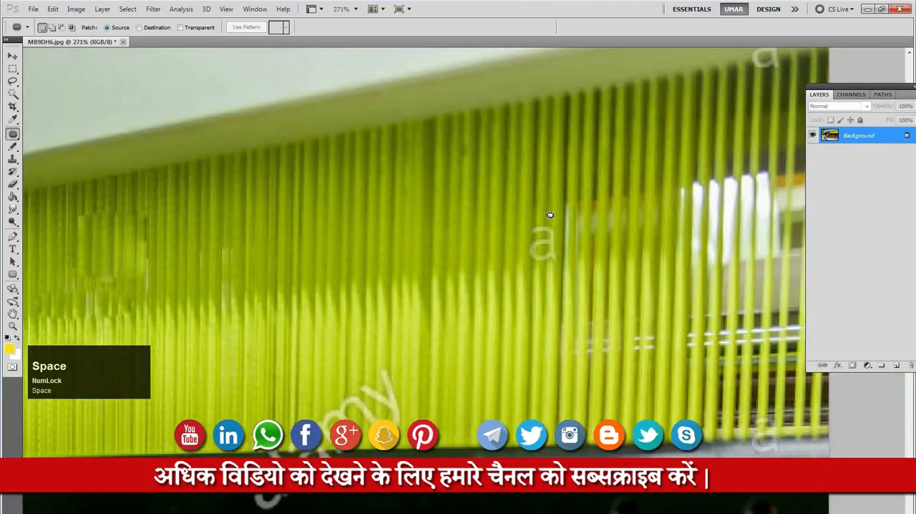
{"action": "left_click_drag", "start_coordinate": [516, 215], "coordinate": [516, 216]}
{"action": "mouse_move", "coordinate": [514, 256]}
{"action": "left_mouse_down"}
{"action": "mouse_move", "coordinate": [543, 264]}
{"action": "mouse_move", "coordinate": [589, 248]}
{"action": "mouse_move", "coordinate": [559, 208]}
{"action": "mouse_move", "coordinate": [460, 254]}
{"action": "mouse_move", "coordinate": [482, 247]}
{"action": "left_mouse_up"}
{"action": "key", "text": "ctrl+d"}
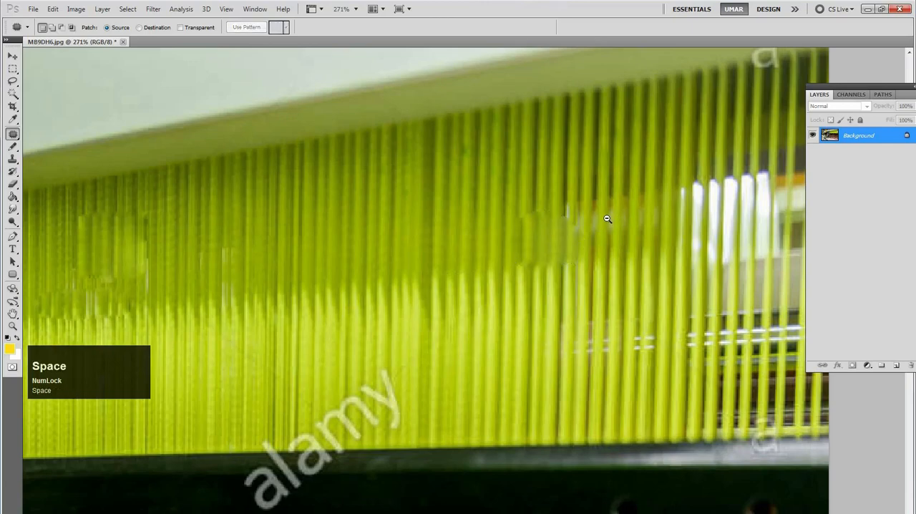
Switch to the Spot Healing Brush Tool
{"action": "left_click", "coordinate": [601, 235], "text": "alt"}
{"action": "left_click", "coordinate": [607, 235], "text": "alt"}
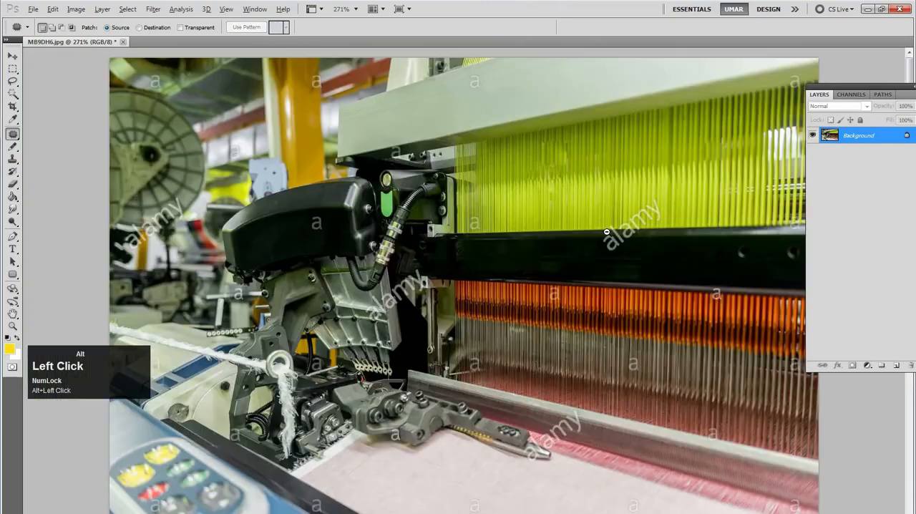
{"action": "left_click", "coordinate": [704, 194], "text": "ctrl"}
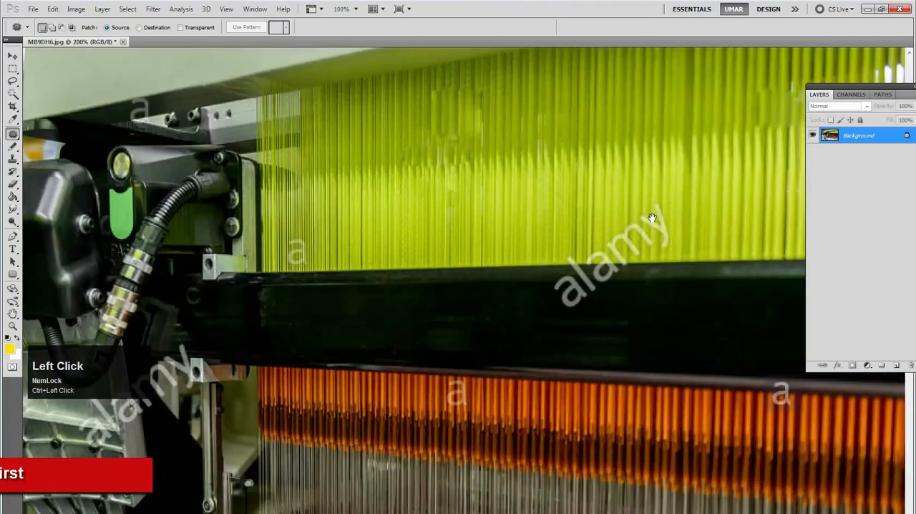
{"action": "left_click_drag", "start_coordinate": [485, 297], "coordinate": [422, 267]}
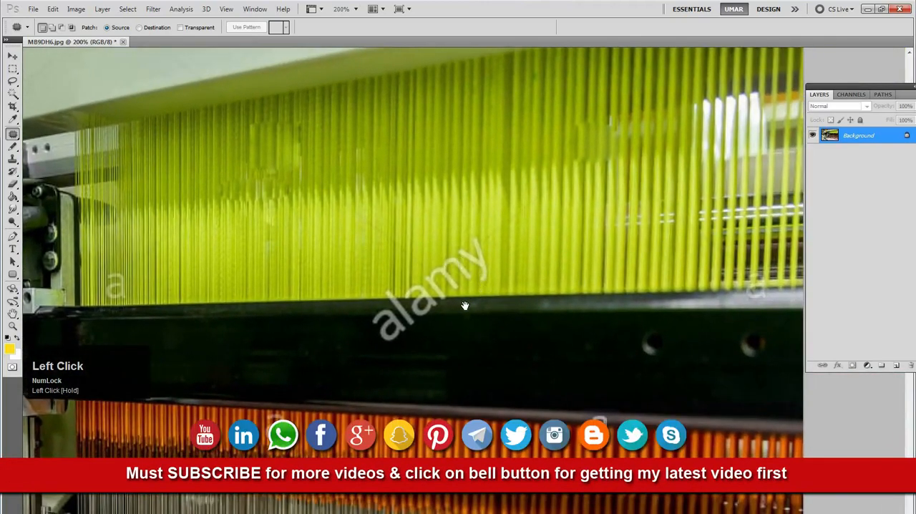
{"action": "left_click_drag", "start_coordinate": [497, 282], "coordinate": [513, 266]}
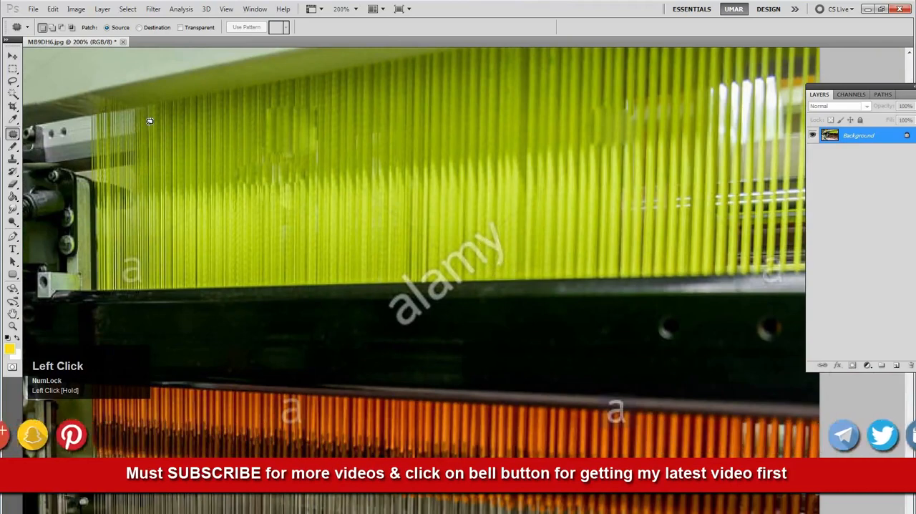
{"action": "left_click_drag", "start_coordinate": [12, 134], "coordinate": [45, 141]}
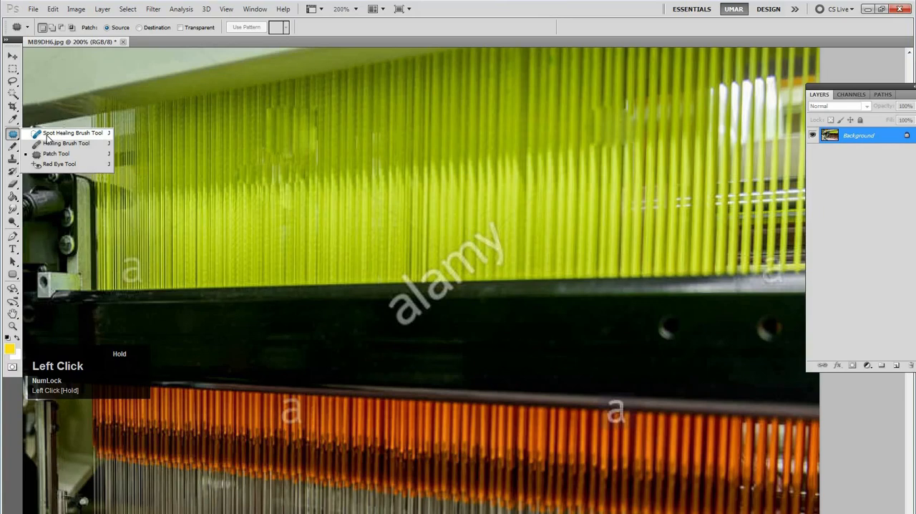
{"action": "mouse_move", "coordinate": [47, 136]}
{"action": "left_mouse_down"}
{"action": "mouse_move", "coordinate": [11, 139]}
{"action": "mouse_move", "coordinate": [43, 135]}
{"action": "left_mouse_up"}
{"action": "key", "text": "ctrl+4"}
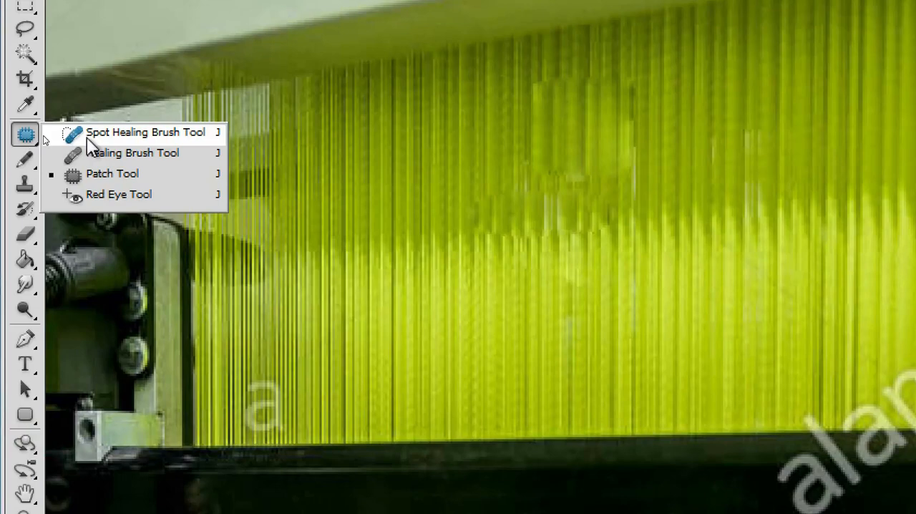
{"action": "left_click", "coordinate": [86, 138]}
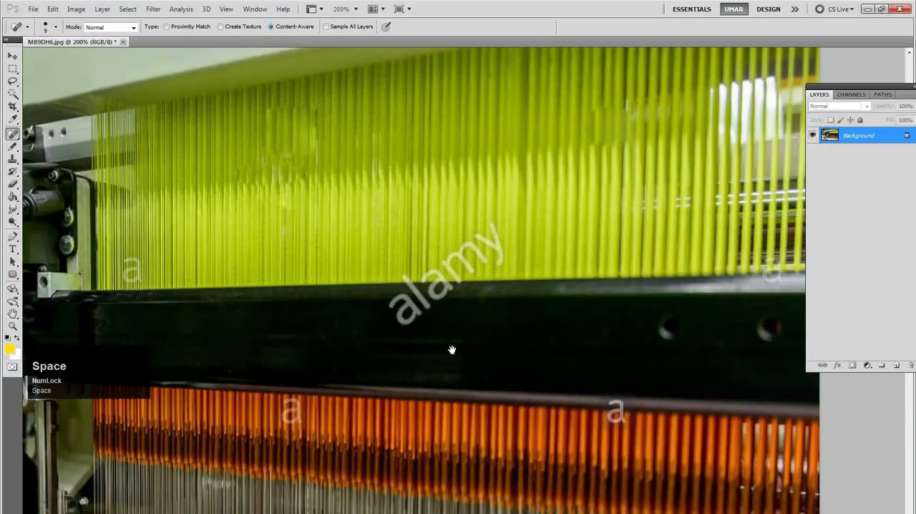
Heal the "a" watermark and the diagonal line running down from it on the pale beam, using the Content-Aware type
{"action": "left_click_drag", "start_coordinate": [574, 173], "coordinate": [453, 355]}
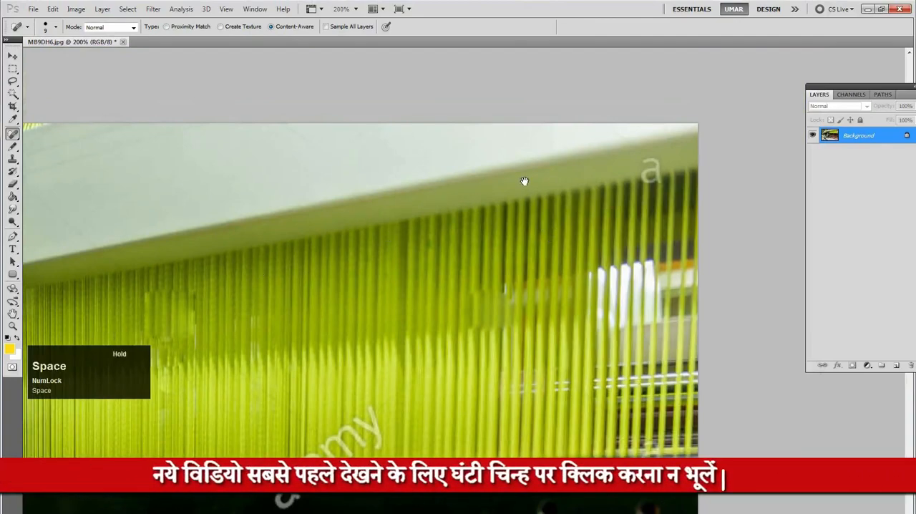
{"action": "left_click_drag", "start_coordinate": [524, 181], "coordinate": [633, 126]}
{"action": "left_click_drag", "start_coordinate": [329, 190], "coordinate": [344, 207]}
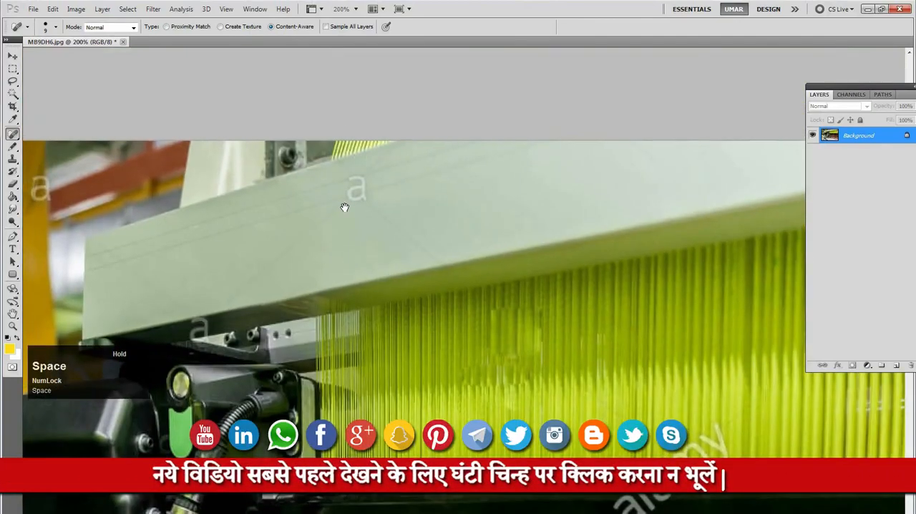
{"action": "left_click", "coordinate": [356, 185], "text": "ctrl"}
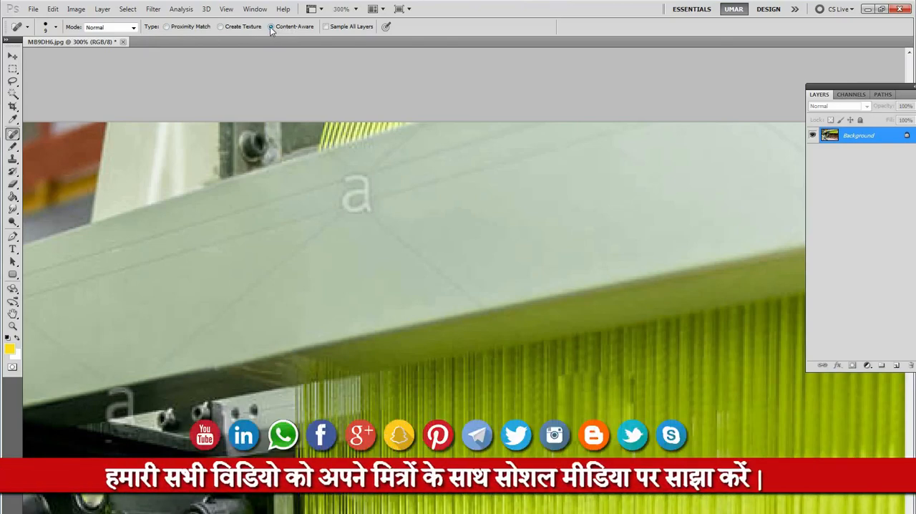
{"action": "left_click", "coordinate": [220, 26]}
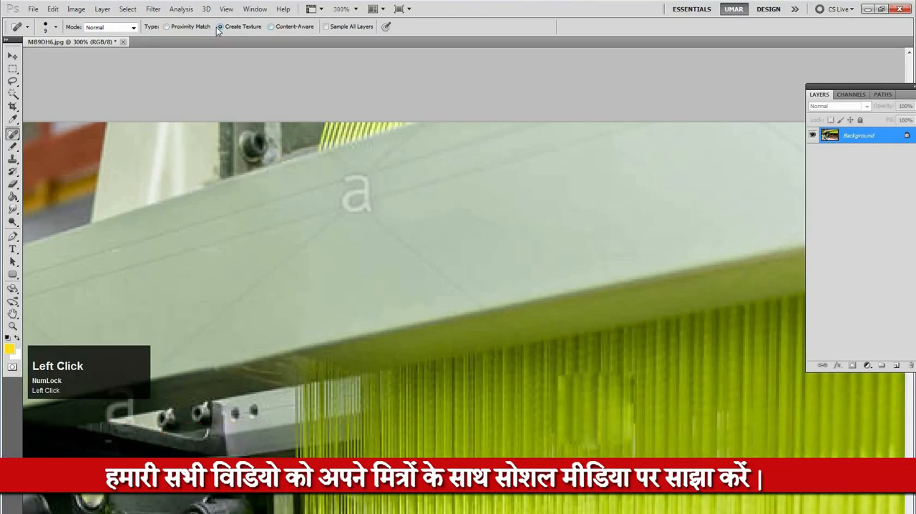
{"action": "left_click", "coordinate": [272, 27]}
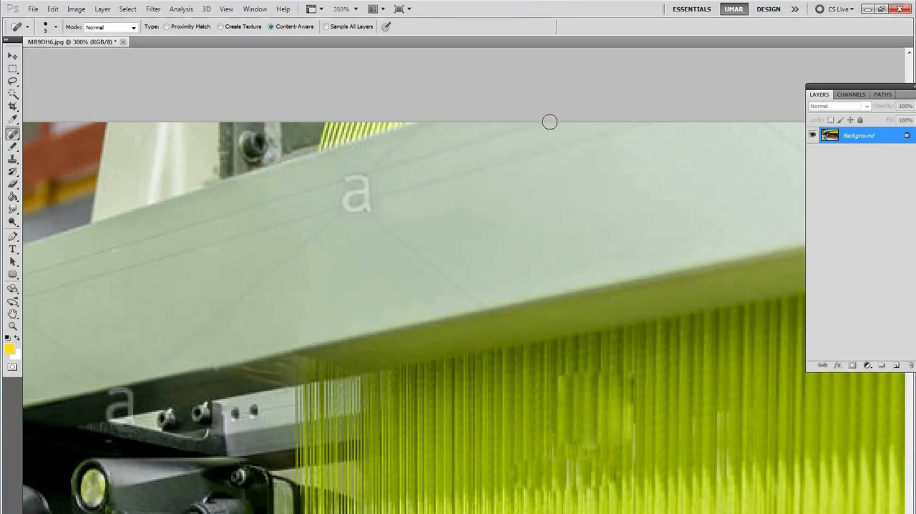
{"action": "left_click_drag", "start_coordinate": [563, 114], "coordinate": [241, 210]}
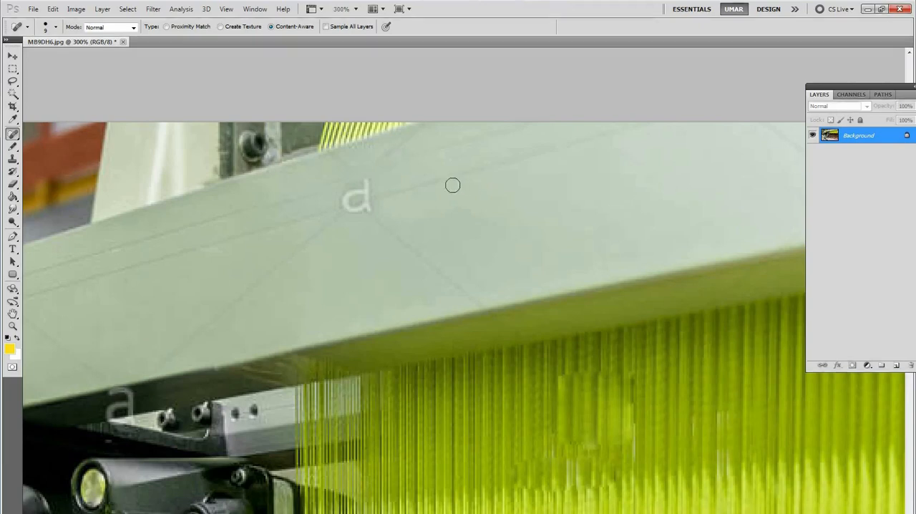
{"action": "left_click", "coordinate": [364, 183]}
{"action": "mouse_move", "coordinate": [344, 176]}
{"action": "left_mouse_down"}
{"action": "mouse_move", "coordinate": [363, 208]}
{"action": "mouse_move", "coordinate": [340, 206]}
{"action": "mouse_move", "coordinate": [342, 191]}
{"action": "mouse_move", "coordinate": [355, 191]}
{"action": "mouse_move", "coordinate": [483, 309]}
{"action": "mouse_move", "coordinate": [573, 266]}
{"action": "mouse_move", "coordinate": [609, 226]}
{"action": "left_mouse_up"}
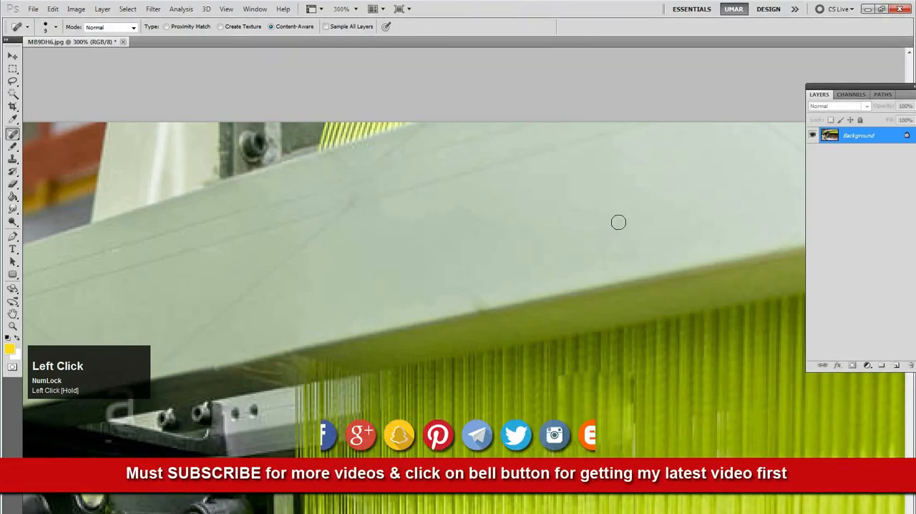
Paint healing strokes over the thin watermark lines running from the removed "a" to the beam's upper edge
{"action": "key", "text": "space"}
{"action": "mouse_move", "coordinate": [387, 190]}
{"action": "left_mouse_down"}
{"action": "mouse_move", "coordinate": [444, 180]}
{"action": "mouse_move", "coordinate": [384, 224]}
{"action": "left_mouse_up"}
{"action": "mouse_move", "coordinate": [641, 157]}
{"action": "left_mouse_down"}
{"action": "mouse_move", "coordinate": [342, 244]}
{"action": "mouse_move", "coordinate": [428, 223]}
{"action": "mouse_move", "coordinate": [528, 162]}
{"action": "left_mouse_up"}
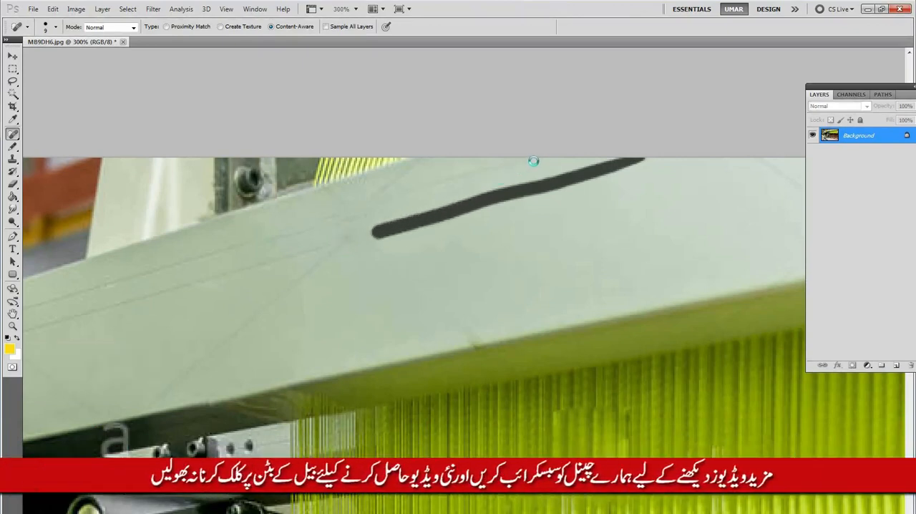
{"action": "left_click_drag", "start_coordinate": [530, 158], "coordinate": [464, 173]}
{"action": "left_click_drag", "start_coordinate": [373, 206], "coordinate": [315, 227]}
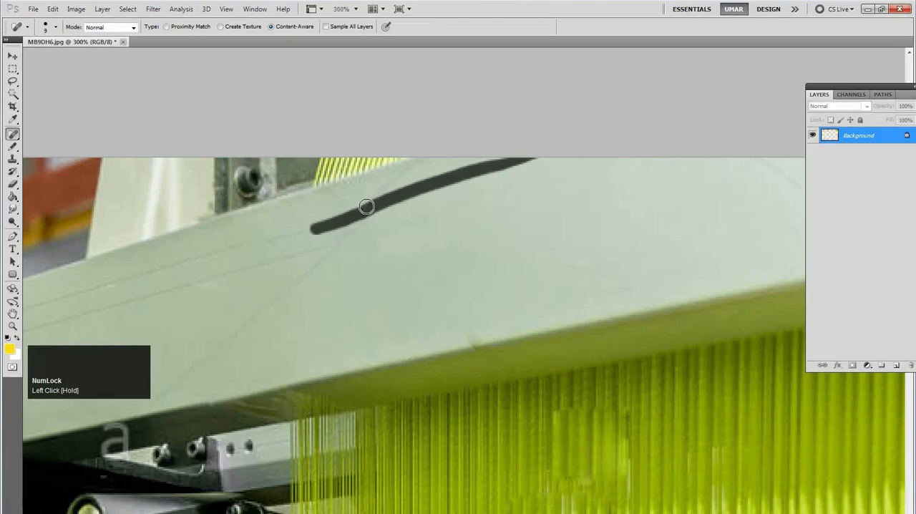
{"action": "left_click_drag", "start_coordinate": [355, 210], "coordinate": [427, 155]}
Heal another stretch of the thin watermark lines across the pale beam above the green threads
{"action": "mouse_move", "coordinate": [515, 239]}
{"action": "left_mouse_down"}
{"action": "mouse_move", "coordinate": [528, 290]}
{"action": "mouse_move", "coordinate": [306, 234]}
{"action": "left_mouse_up"}
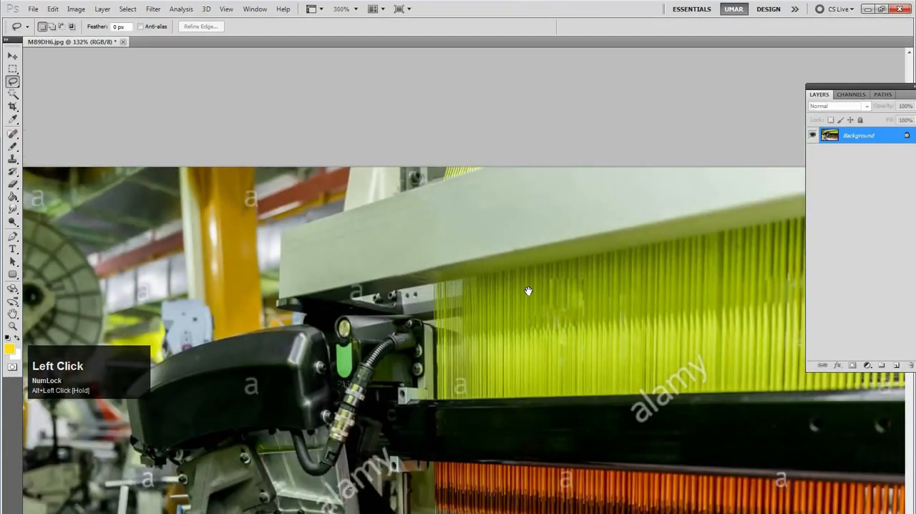
{"action": "left_click_drag", "start_coordinate": [528, 380], "coordinate": [553, 378]}
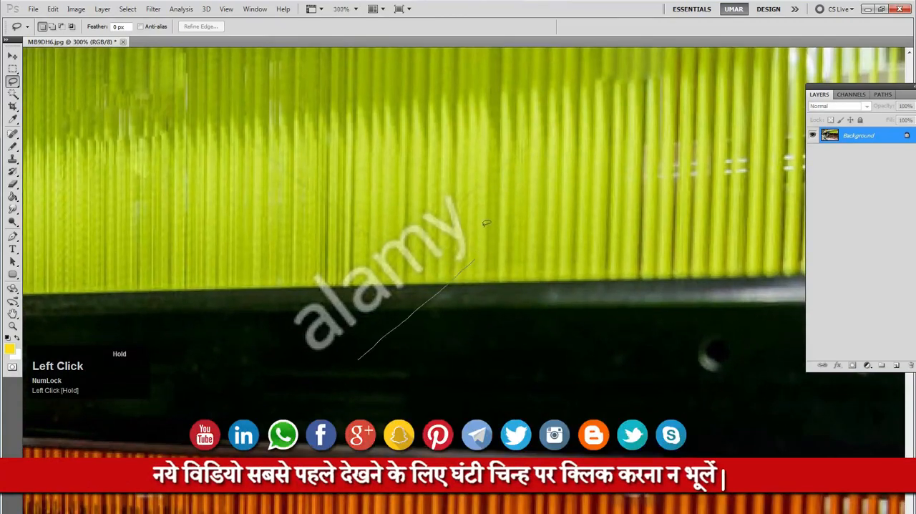
Lasso the diagonal "alamy" watermark across the green threads and black beam, fill it with Content-Aware, and deselect
{"action": "mouse_move", "coordinate": [348, 240]}
{"action": "left_mouse_down"}
{"action": "mouse_move", "coordinate": [297, 272]}
{"action": "mouse_move", "coordinate": [277, 312]}
{"action": "mouse_move", "coordinate": [286, 352]}
{"action": "mouse_move", "coordinate": [349, 360]}
{"action": "mouse_move", "coordinate": [450, 309]}
{"action": "left_mouse_up"}
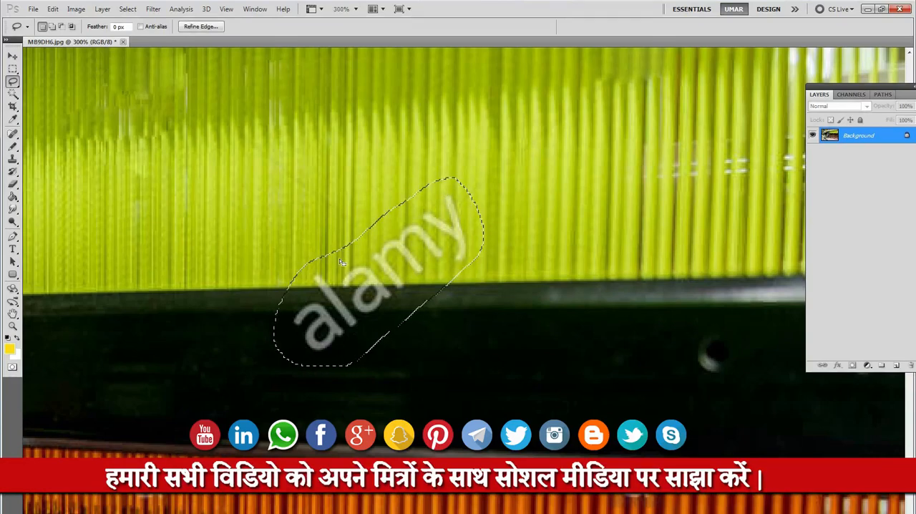
{"action": "left_click", "coordinate": [53, 9]}
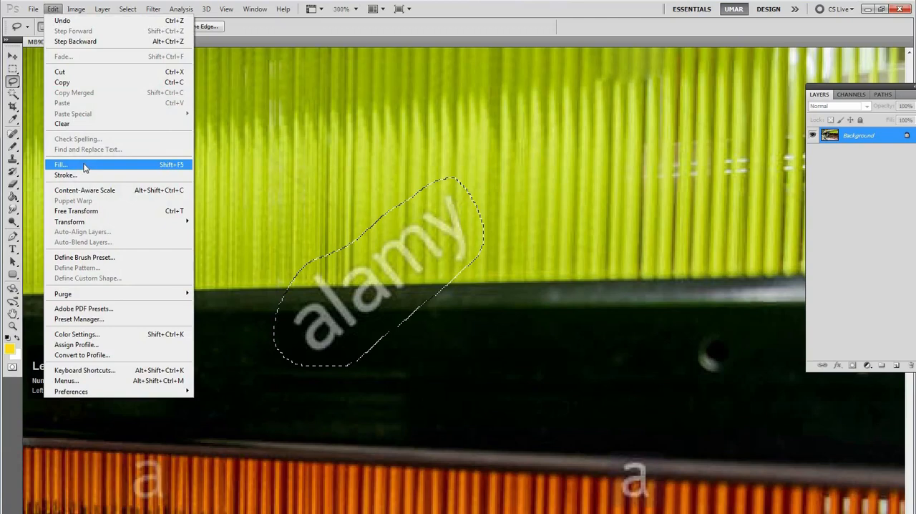
{"action": "left_click", "coordinate": [79, 163]}
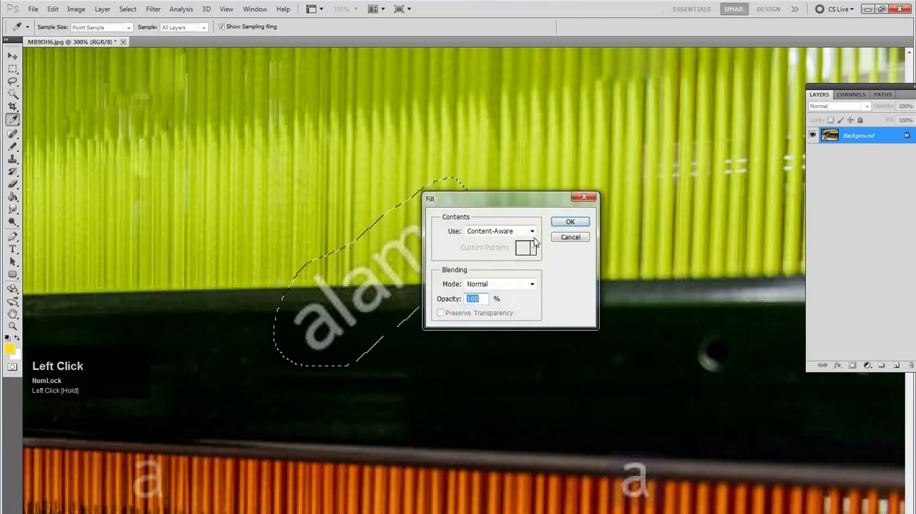
{"action": "left_click", "coordinate": [514, 232]}
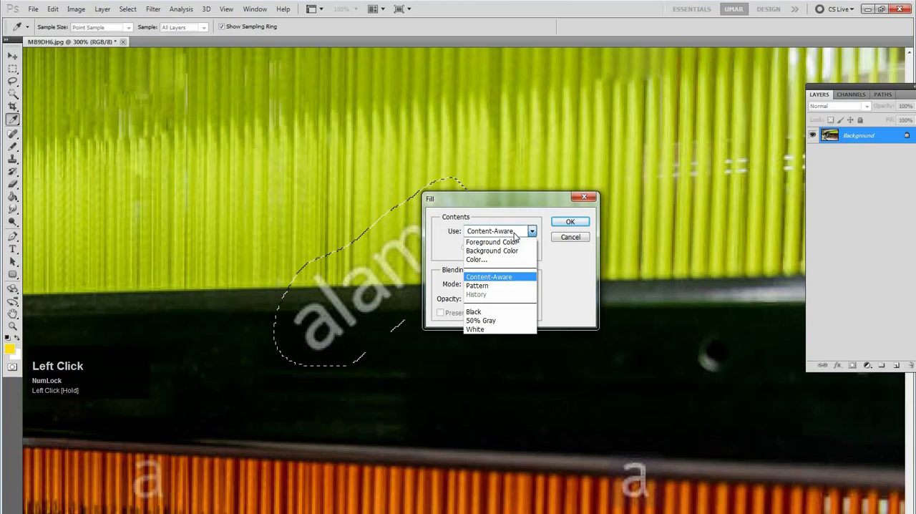
{"action": "left_click", "coordinate": [499, 281]}
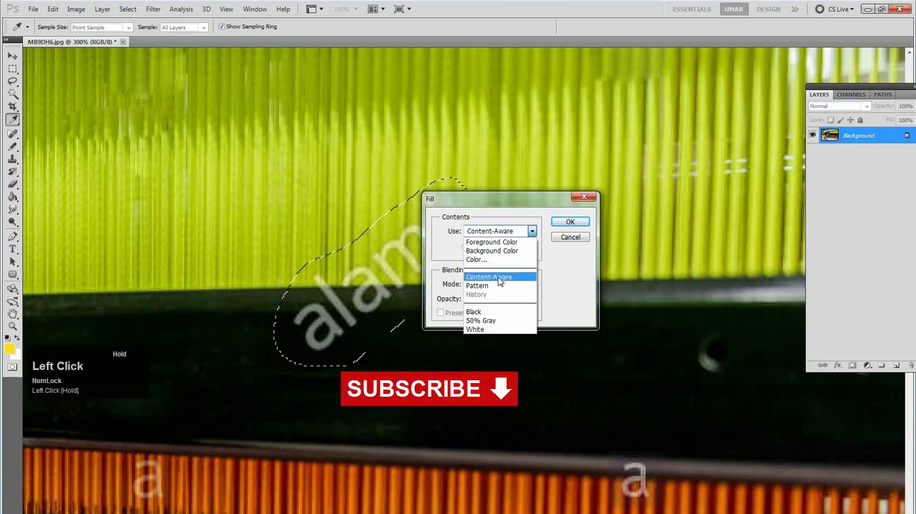
{"action": "left_click", "coordinate": [570, 222]}
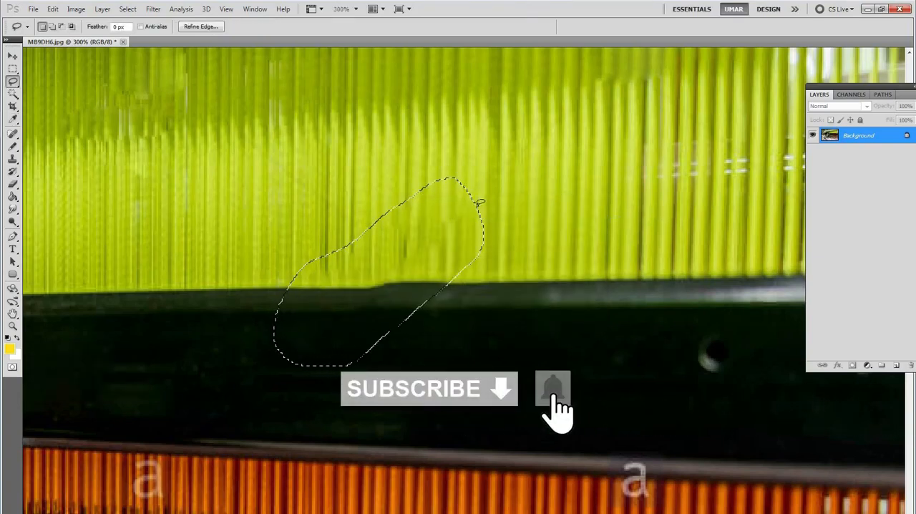
{"action": "key", "text": "ctrl+d"}
Lasso the blotchy patched area on the upper green threads below the pale beam, fill it with Content-Aware, and deselect
{"action": "left_click", "coordinate": [632, 195], "text": "alt"}
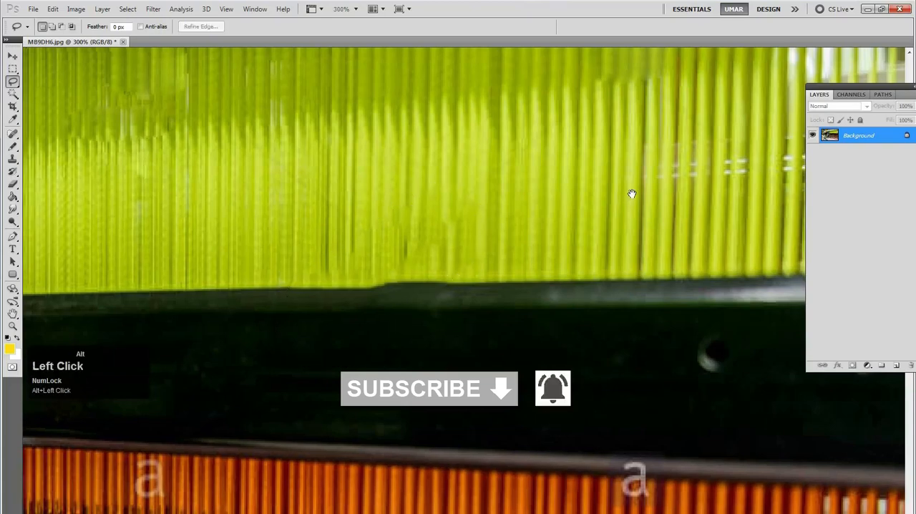
{"action": "left_click_drag", "start_coordinate": [547, 234], "coordinate": [538, 281]}
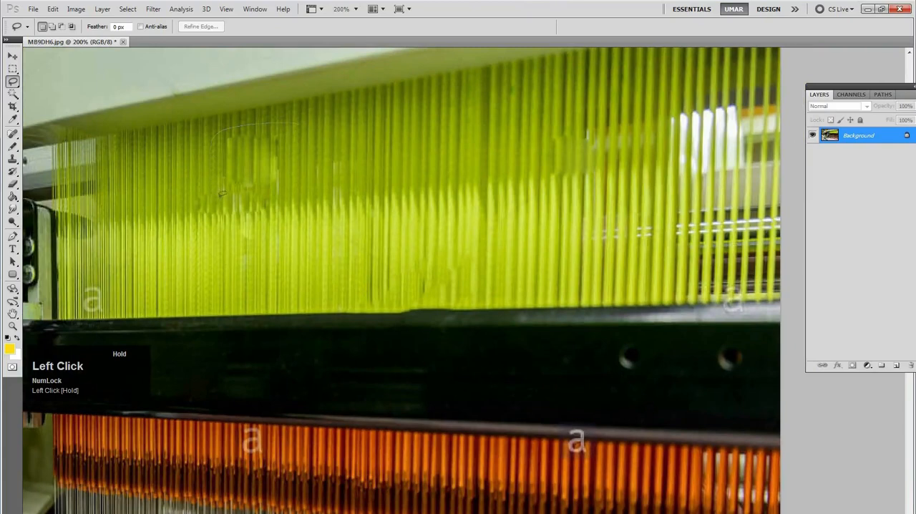
{"action": "mouse_move", "coordinate": [334, 129]}
{"action": "left_mouse_down"}
{"action": "mouse_move", "coordinate": [306, 150]}
{"action": "mouse_move", "coordinate": [325, 190]}
{"action": "mouse_move", "coordinate": [355, 185]}
{"action": "mouse_move", "coordinate": [344, 222]}
{"action": "left_mouse_up"}
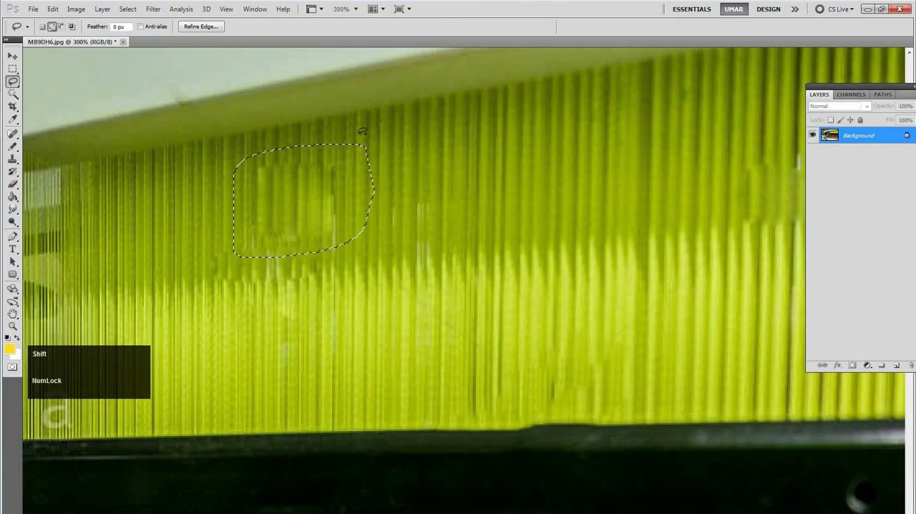
{"action": "key", "text": "shift+F5"}
{"action": "left_click", "coordinate": [577, 221]}
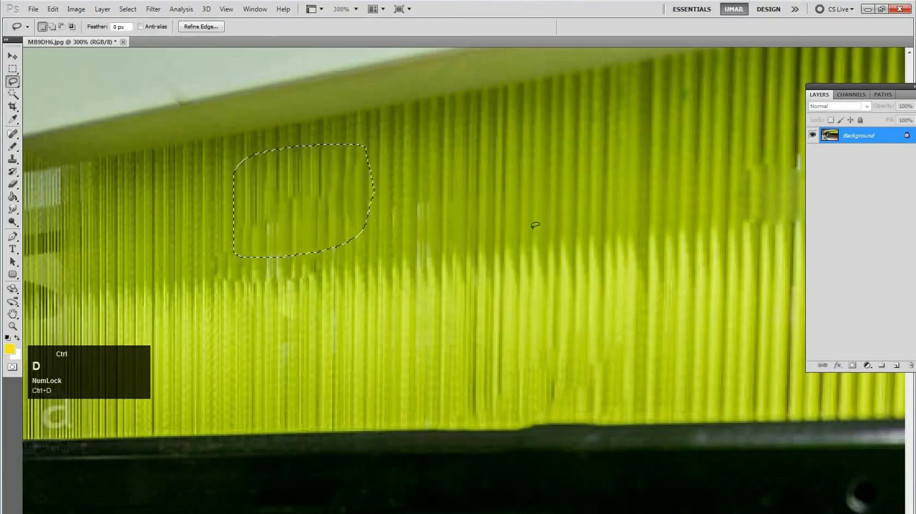
{"action": "key", "text": "ctrl+d"}
Lasso the "a" watermark on the green threads beside the machine's metal bracket, fill it with Content-Aware, and deselect
{"action": "left_click", "coordinate": [419, 209], "text": "alt"}
{"action": "left_click", "coordinate": [415, 209], "text": "alt"}
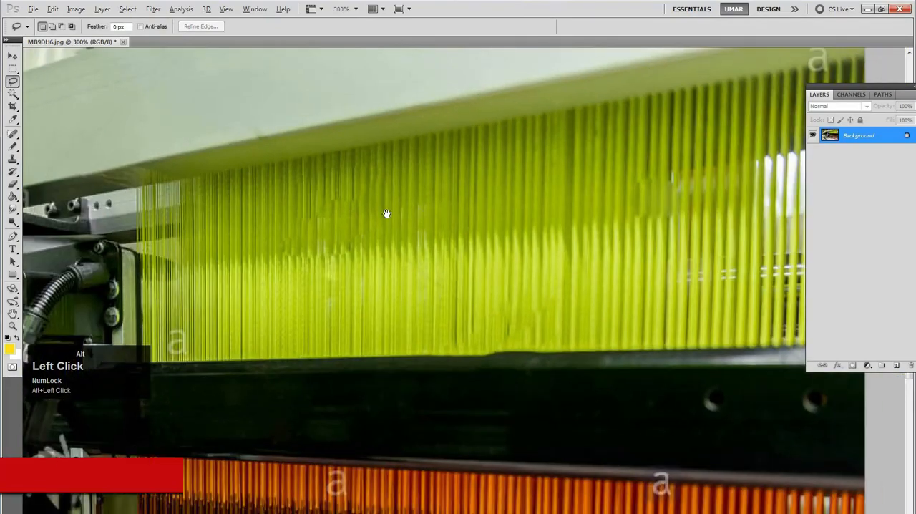
{"action": "left_click", "coordinate": [415, 210], "text": "alt"}
{"action": "left_click", "coordinate": [592, 145], "text": "ctrl"}
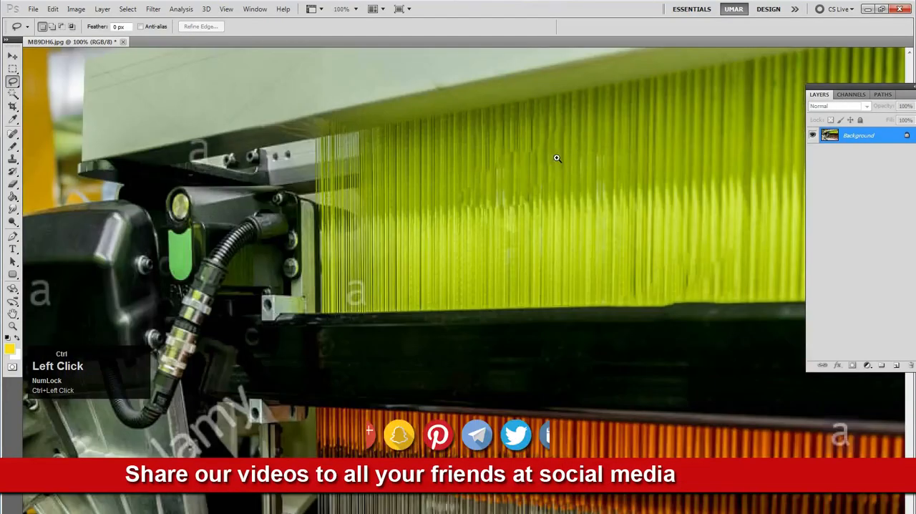
{"action": "left_click", "coordinate": [568, 147], "text": "ctrl"}
{"action": "left_click_drag", "start_coordinate": [382, 262], "coordinate": [479, 188]}
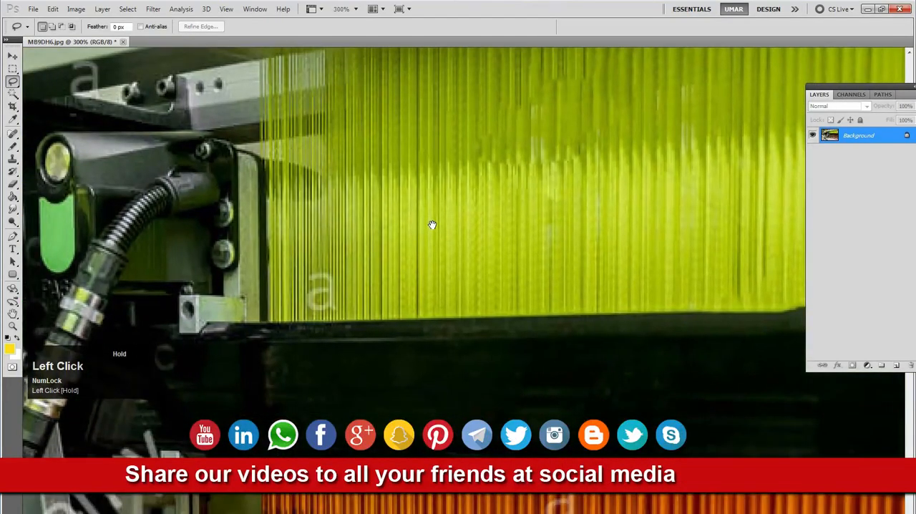
{"action": "left_click", "coordinate": [335, 309], "text": "ctrl"}
{"action": "left_click_drag", "start_coordinate": [391, 256], "coordinate": [350, 235]}
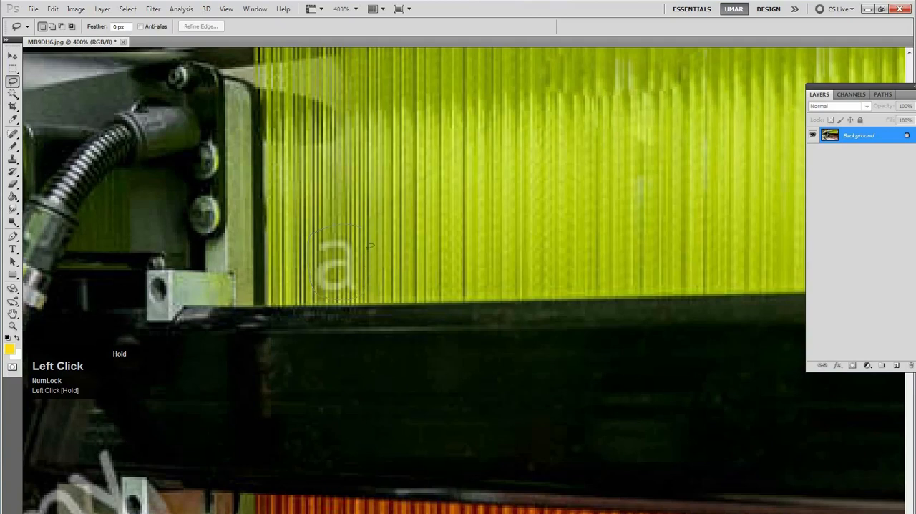
{"action": "key", "text": "shift+F5"}
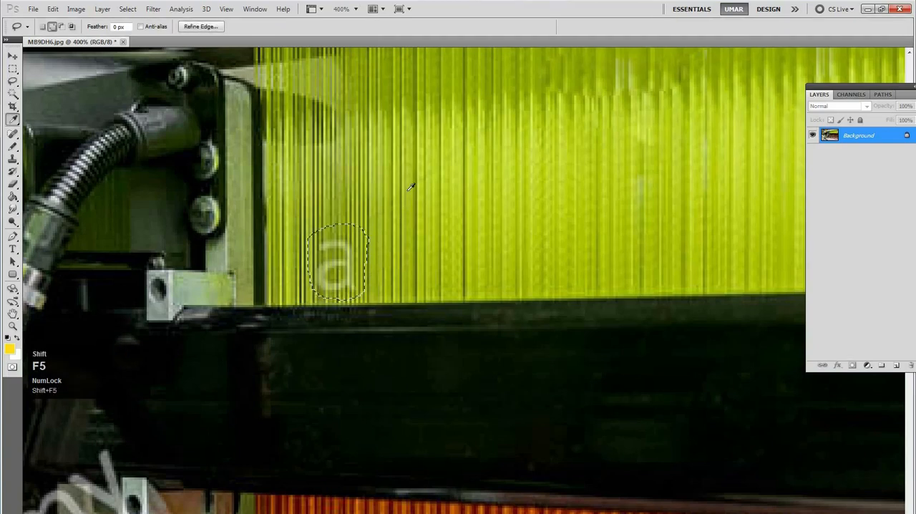
{"action": "left_click", "coordinate": [570, 222]}
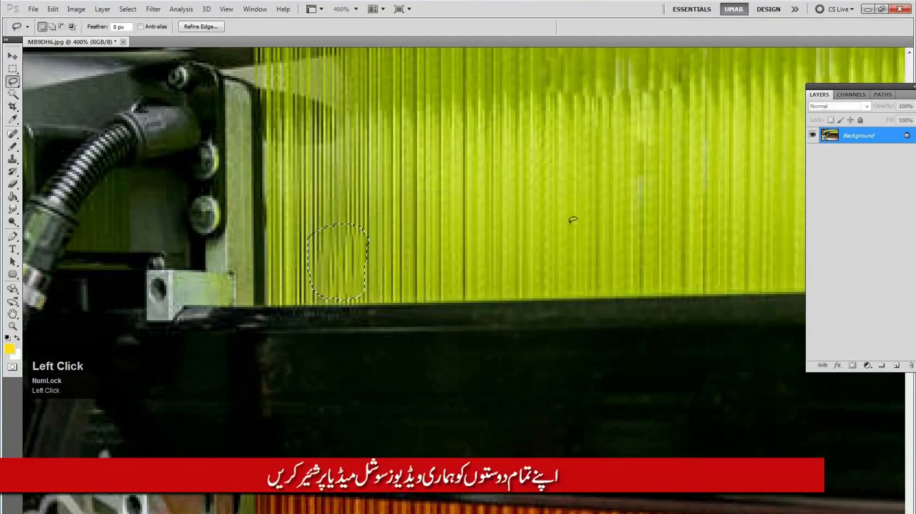
{"action": "key", "text": "ctrl+d"}
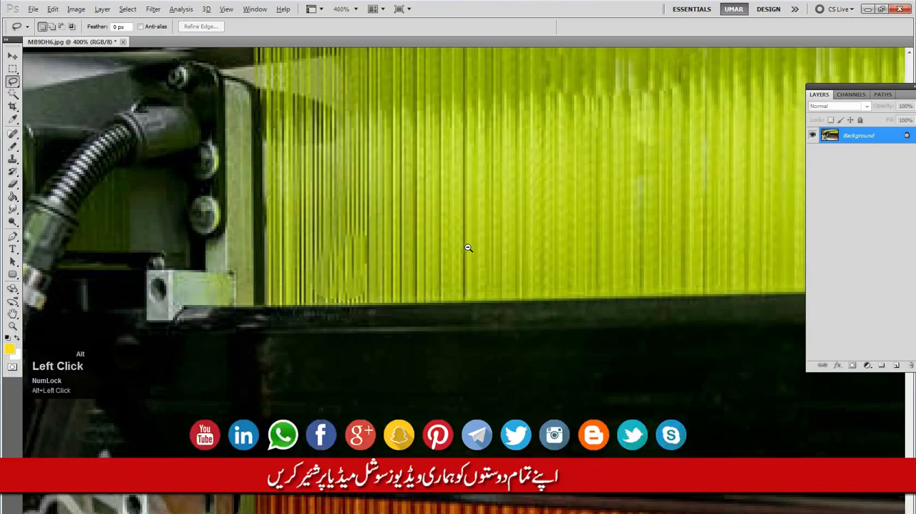
Lasso an area of the pale beam along the image's upper edge, fill it with Content-Aware, and deselect
{"action": "left_click", "coordinate": [468, 248], "text": "alt"}
{"action": "left_click", "coordinate": [590, 178], "text": "alt"}
{"action": "mouse_move", "coordinate": [590, 177]}
{"action": "left_mouse_down"}
{"action": "mouse_move", "coordinate": [422, 253]}
{"action": "mouse_move", "coordinate": [364, 252]}
{"action": "mouse_move", "coordinate": [415, 362]}
{"action": "mouse_move", "coordinate": [515, 191]}
{"action": "mouse_move", "coordinate": [467, 221]}
{"action": "mouse_move", "coordinate": [400, 233]}
{"action": "left_mouse_up"}
{"action": "left_click_drag", "start_coordinate": [458, 213], "coordinate": [480, 205]}
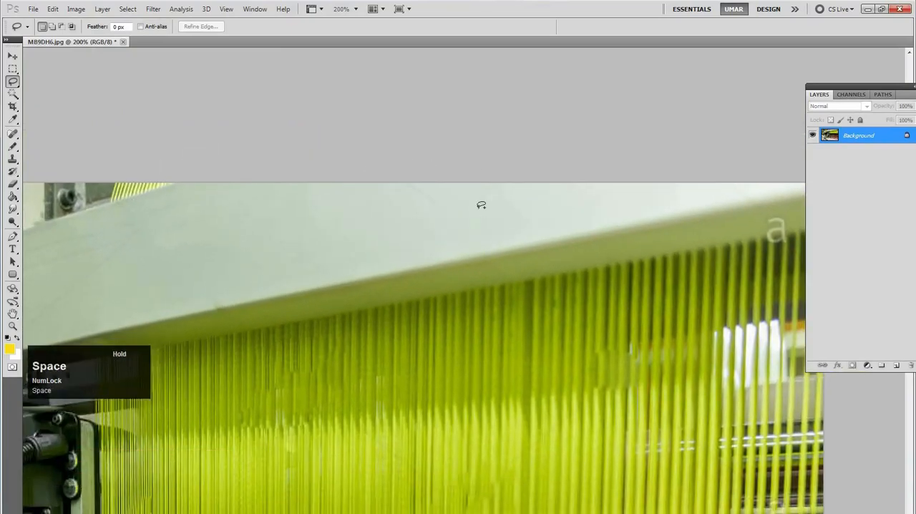
{"action": "key", "text": "shift+F5"}
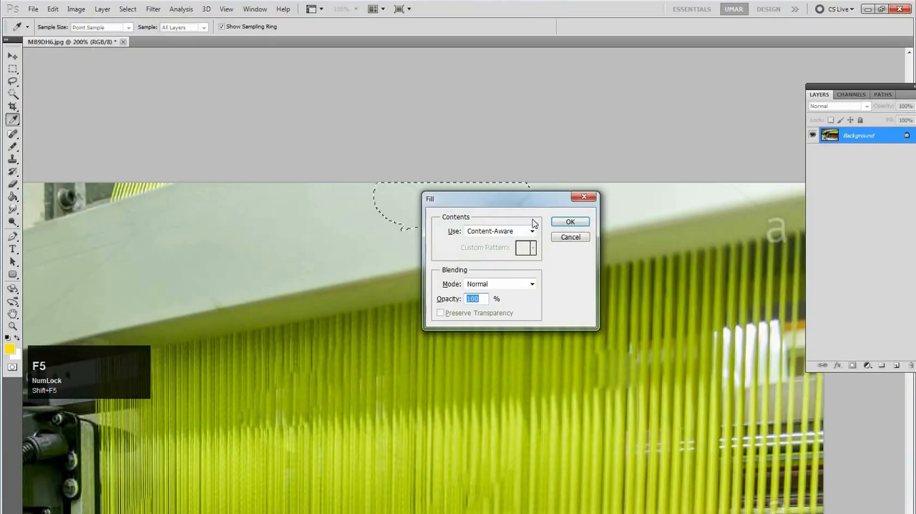
{"action": "left_click", "coordinate": [572, 218]}
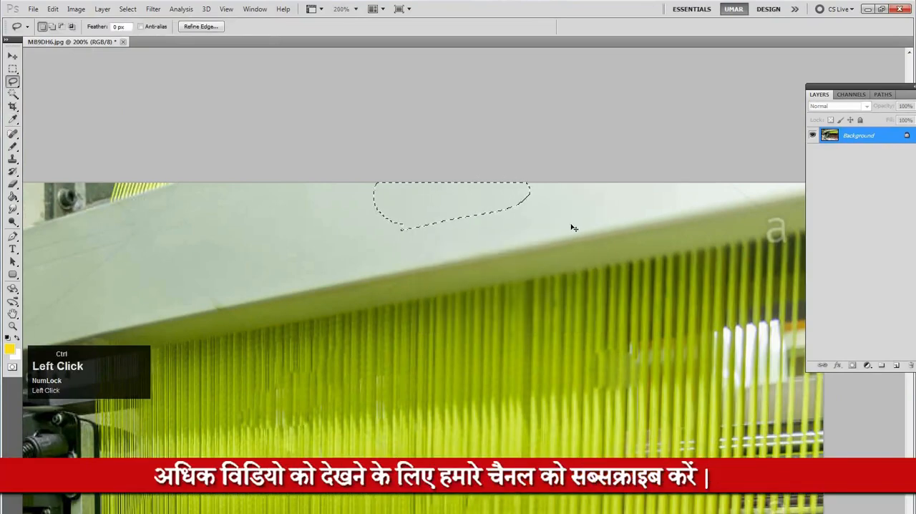
{"action": "key", "text": "ctrl+d"}
{"action": "key", "text": "space"}
{"action": "left_click_drag", "start_coordinate": [514, 197], "coordinate": [566, 172]}
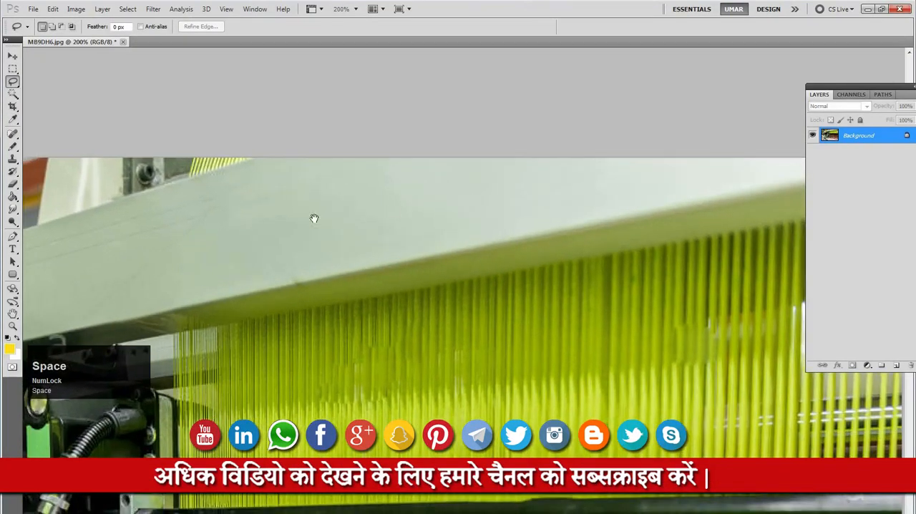
{"action": "left_click_drag", "start_coordinate": [441, 137], "coordinate": [662, 60]}
{"action": "mouse_move", "coordinate": [447, 131]}
{"action": "left_mouse_down"}
{"action": "mouse_move", "coordinate": [546, 119]}
{"action": "mouse_move", "coordinate": [427, 144]}
{"action": "mouse_move", "coordinate": [286, 192]}
{"action": "left_mouse_up"}
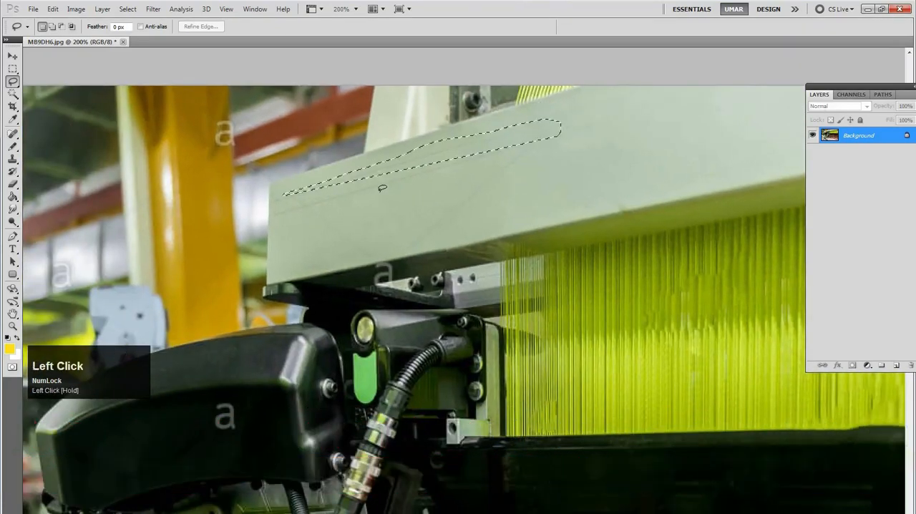
{"action": "key", "text": "ctrl+d"}
Switch to the Spot Healing Brush Tool and heal the faint diagonal watermark line crossing the pale beam near its end
{"action": "key", "text": "b"}
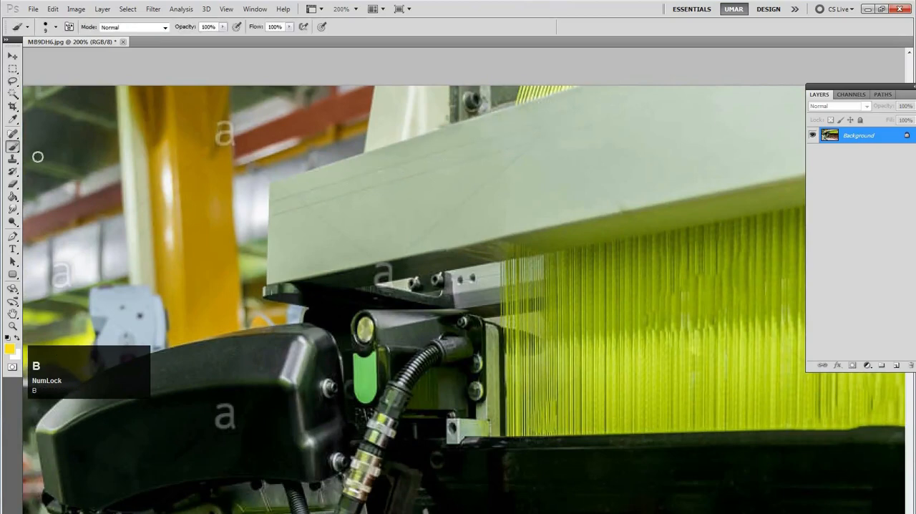
{"action": "left_click", "coordinate": [15, 147]}
{"action": "left_click", "coordinate": [12, 135]}
{"action": "left_click", "coordinate": [13, 135]}
{"action": "left_click", "coordinate": [49, 136]}
{"action": "left_click", "coordinate": [519, 160], "text": "ctrl"}
{"action": "left_click_drag", "start_coordinate": [536, 137], "coordinate": [570, 131]}
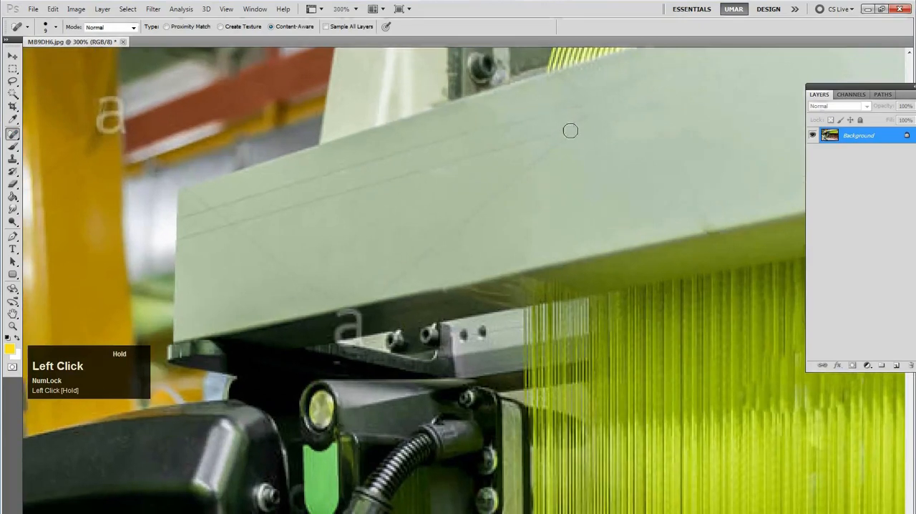
{"action": "left_click_drag", "start_coordinate": [499, 192], "coordinate": [449, 236]}
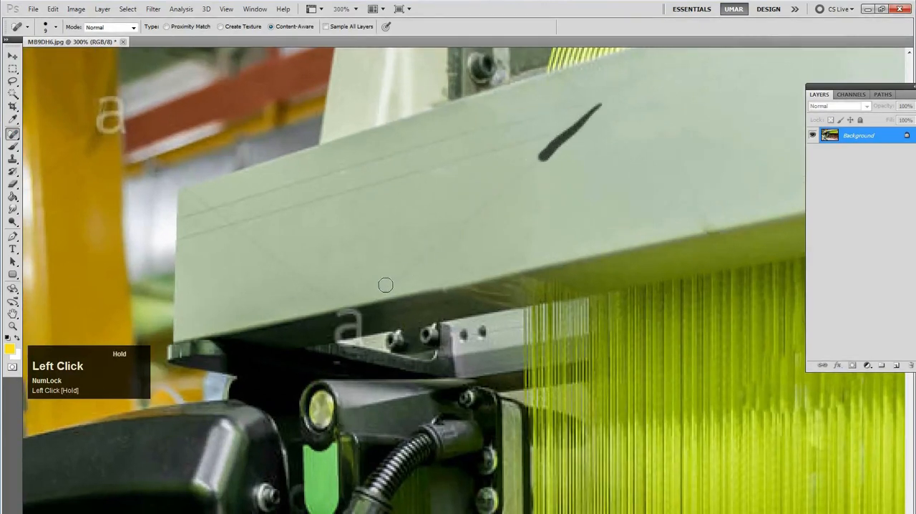
Heal the two long thin lines, the remaining diagonal line and the dark smudge at the lower edge near the beam's end
{"action": "left_click_drag", "start_coordinate": [385, 285], "coordinate": [391, 275]}
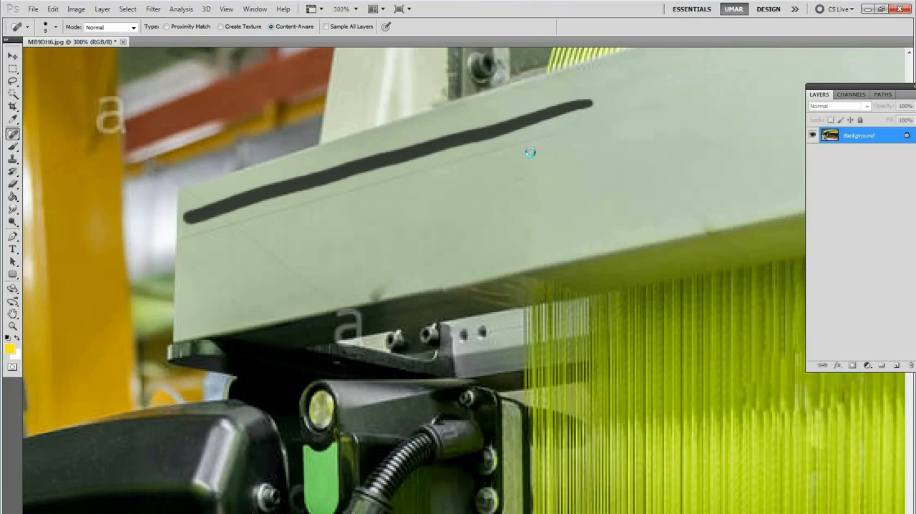
{"action": "left_click_drag", "start_coordinate": [565, 129], "coordinate": [376, 182]}
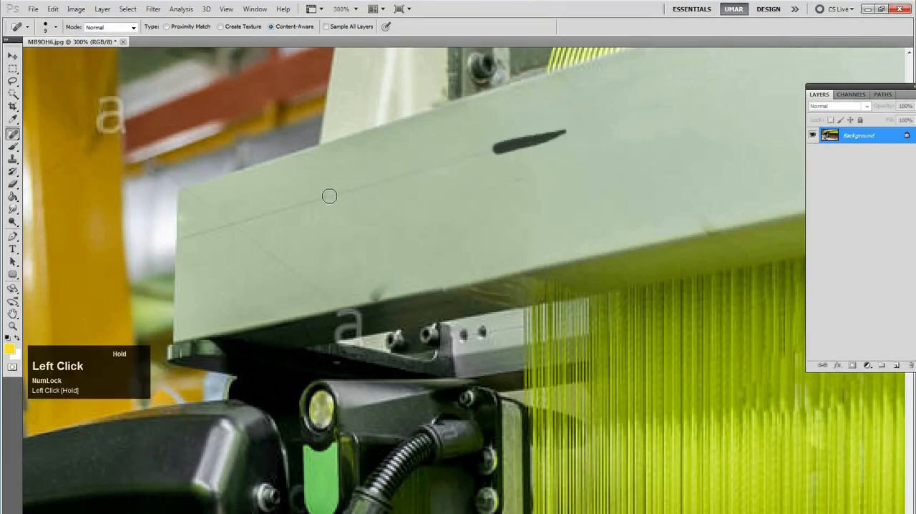
{"action": "mouse_move", "coordinate": [205, 231]}
{"action": "left_mouse_down"}
{"action": "mouse_move", "coordinate": [179, 240]}
{"action": "mouse_move", "coordinate": [207, 221]}
{"action": "mouse_move", "coordinate": [190, 193]}
{"action": "mouse_move", "coordinate": [339, 302]}
{"action": "left_mouse_up"}
{"action": "mouse_move", "coordinate": [404, 294]}
{"action": "left_mouse_down"}
{"action": "mouse_move", "coordinate": [415, 297]}
{"action": "mouse_move", "coordinate": [364, 297]}
{"action": "left_mouse_up"}
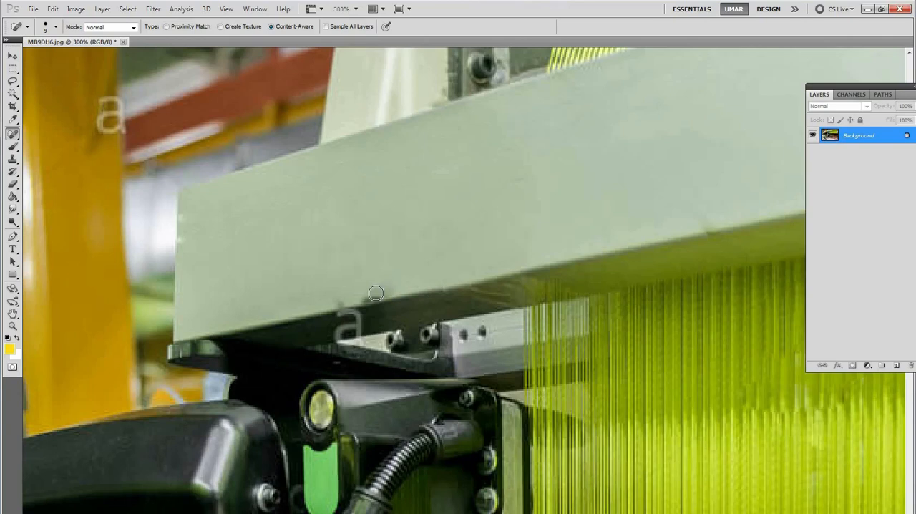
With the Clone Stamp Tool and a smaller brush, clone clean beam surface over the dark smudge above the "a" watermark
{"action": "key", "text": "s"}
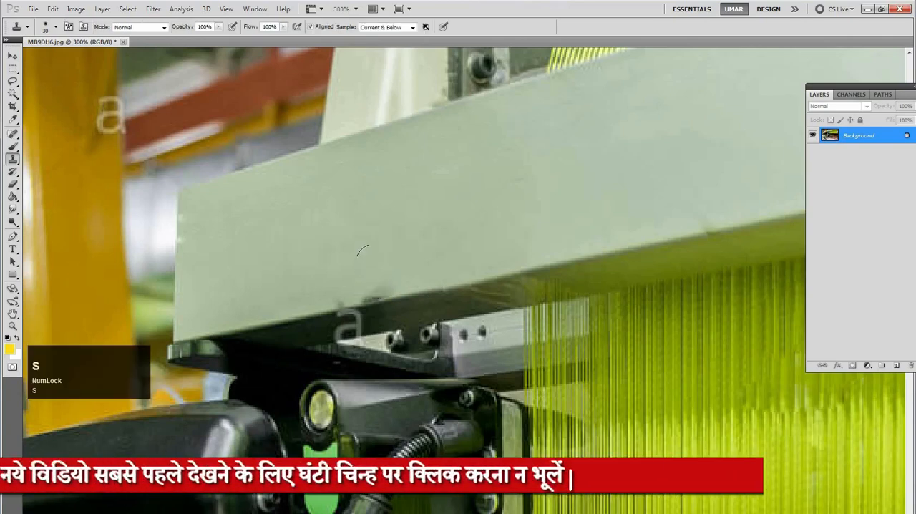
{"action": "left_click", "coordinate": [13, 161]}
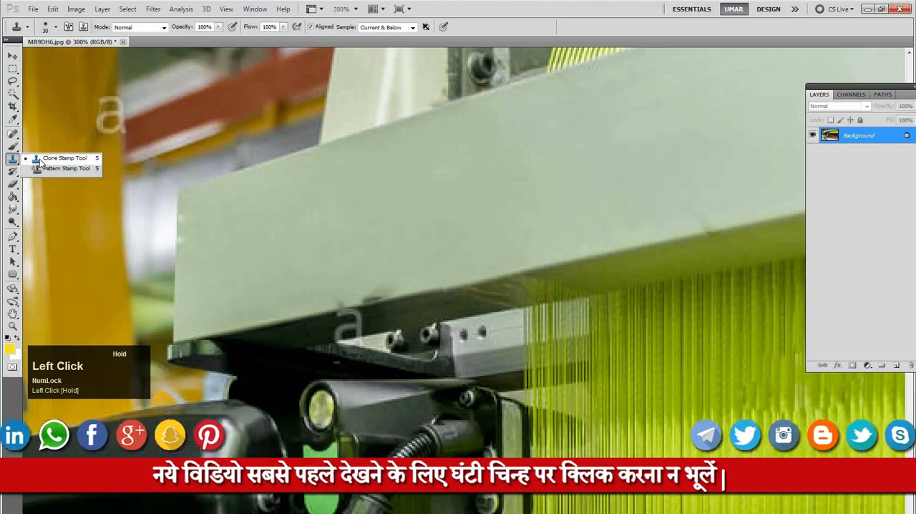
{"action": "left_click", "coordinate": [40, 159]}
{"action": "left_click", "coordinate": [444, 216], "text": "alt"}
{"action": "left_click_drag", "start_coordinate": [389, 290], "coordinate": [374, 295]}
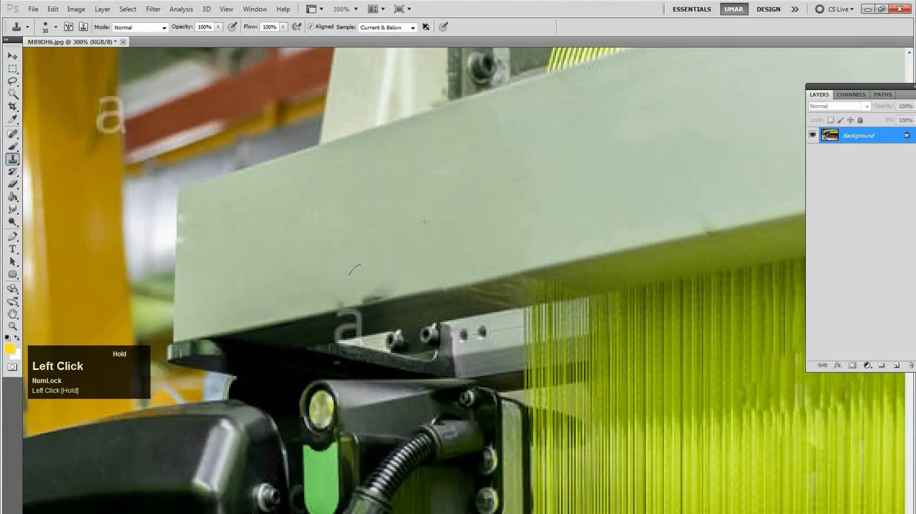
{"action": "key", "text": "bracketleft"}
{"action": "left_click", "coordinate": [377, 294]}
{"action": "mouse_move", "coordinate": [383, 292]}
{"action": "left_mouse_down"}
{"action": "mouse_move", "coordinate": [366, 299]}
{"action": "mouse_move", "coordinate": [397, 268]}
{"action": "left_mouse_up"}
{"action": "left_click_drag", "start_coordinate": [374, 298], "coordinate": [367, 302]}
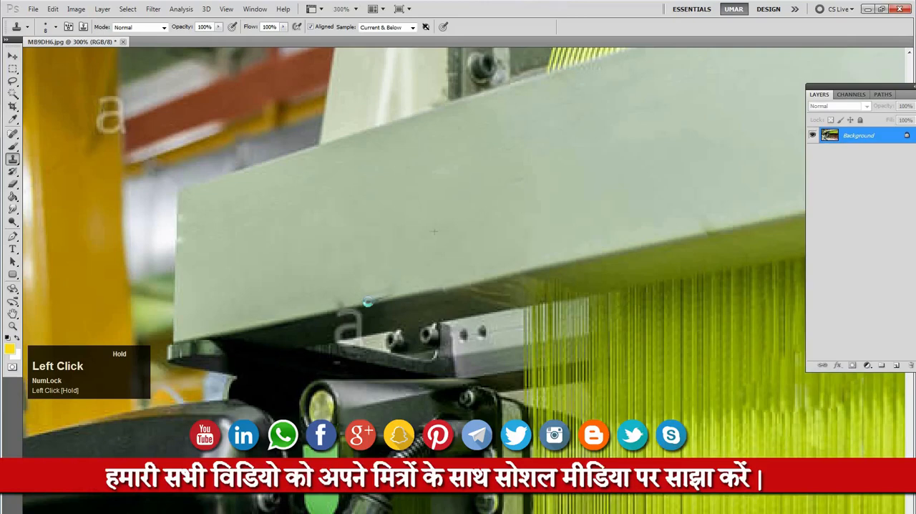
Resample clean beam surface and clone it over the remaining smudge traces along the beam's lower edge
{"action": "left_click", "coordinate": [371, 251], "text": "alt"}
{"action": "left_click", "coordinate": [390, 291]}
{"action": "key", "text": "ctrl+space"}
{"action": "left_click", "coordinate": [376, 313], "text": "ctrl"}
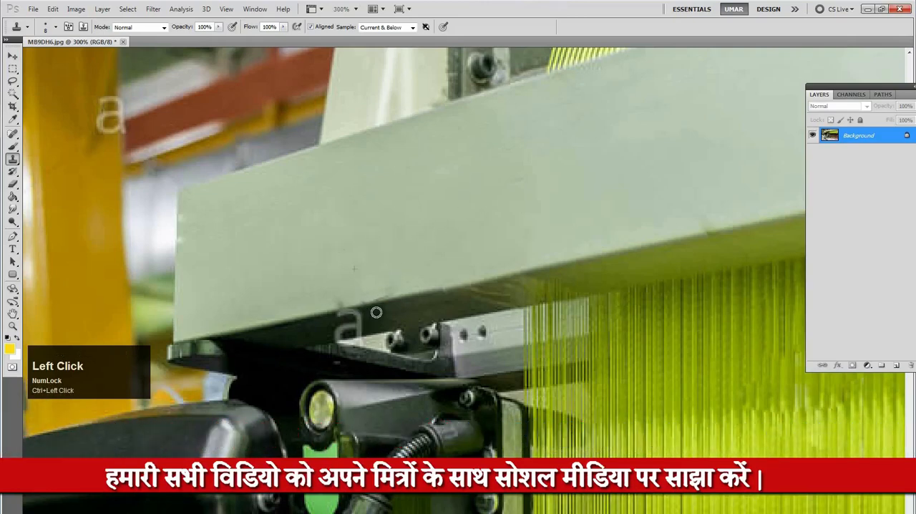
{"action": "left_click_drag", "start_coordinate": [384, 289], "coordinate": [389, 287]}
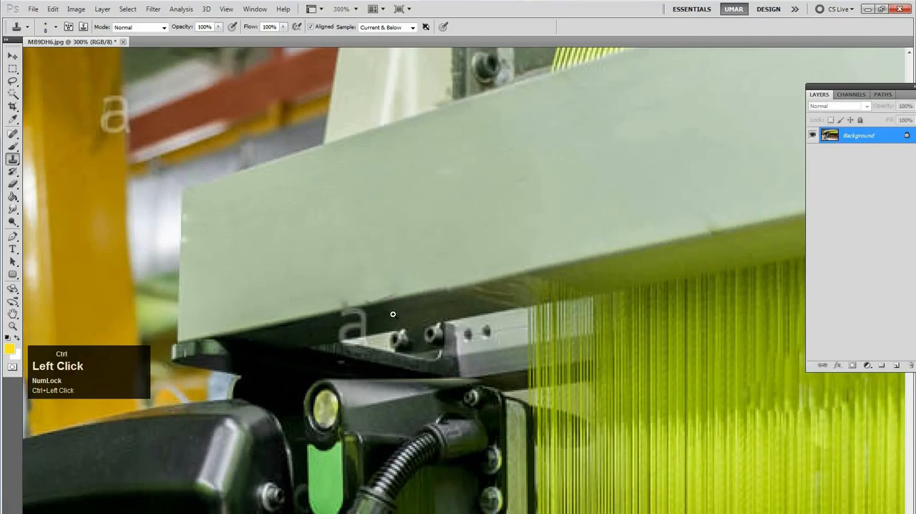
Sample clean beam surface in several spots and clone it over the leftover marks just above the beam's lower edge near the "a" watermark
{"action": "left_click", "coordinate": [393, 314], "text": "ctrl"}
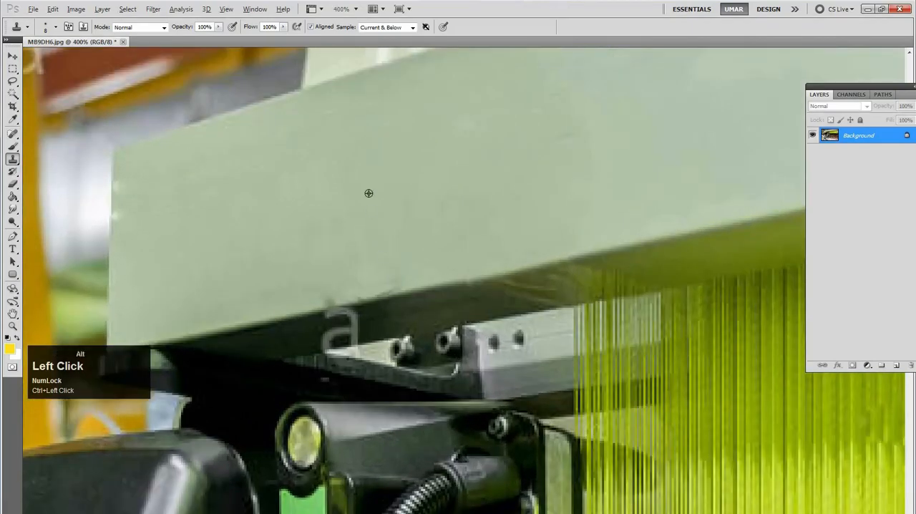
{"action": "left_click", "coordinate": [388, 271], "text": "alt"}
{"action": "left_click", "coordinate": [239, 327], "text": "alt"}
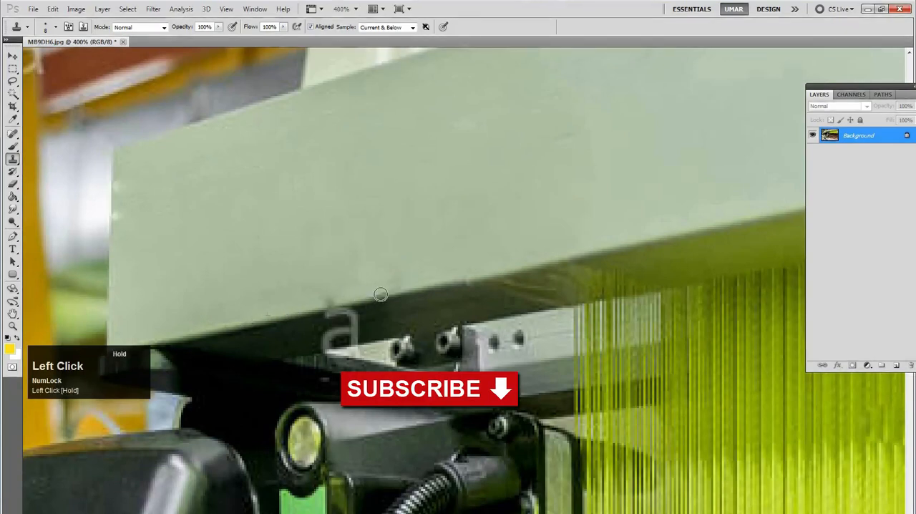
{"action": "left_click", "coordinate": [298, 274], "text": "alt"}
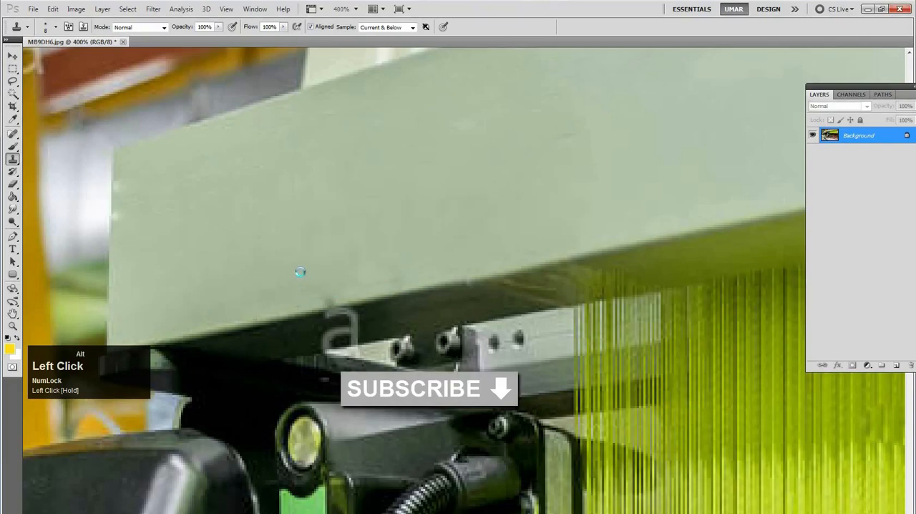
{"action": "left_click", "coordinate": [279, 266], "text": "alt"}
{"action": "left_click", "coordinate": [330, 297]}
{"action": "left_click_drag", "start_coordinate": [334, 295], "coordinate": [387, 281]}
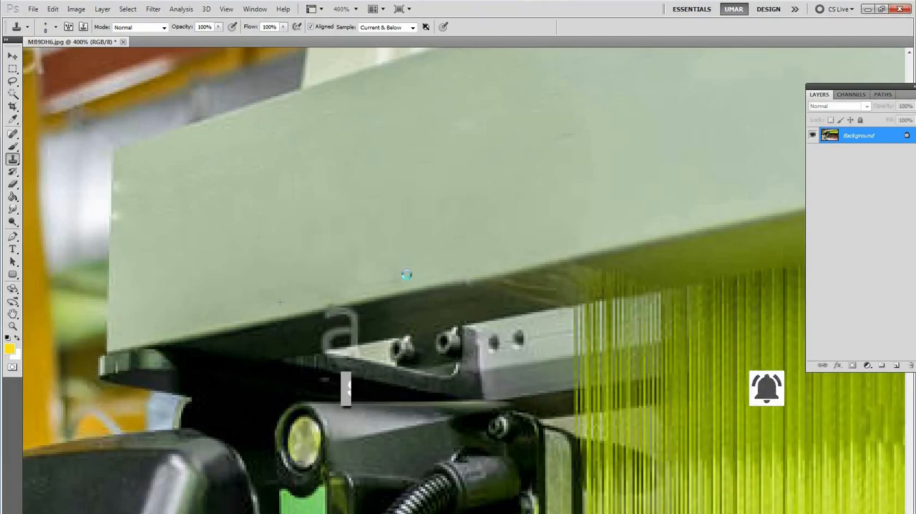
Switch to the Spot Healing Brush Tool and heal the "a" watermark under the beam's far end, above the green threads
{"action": "key", "text": "alt+space"}
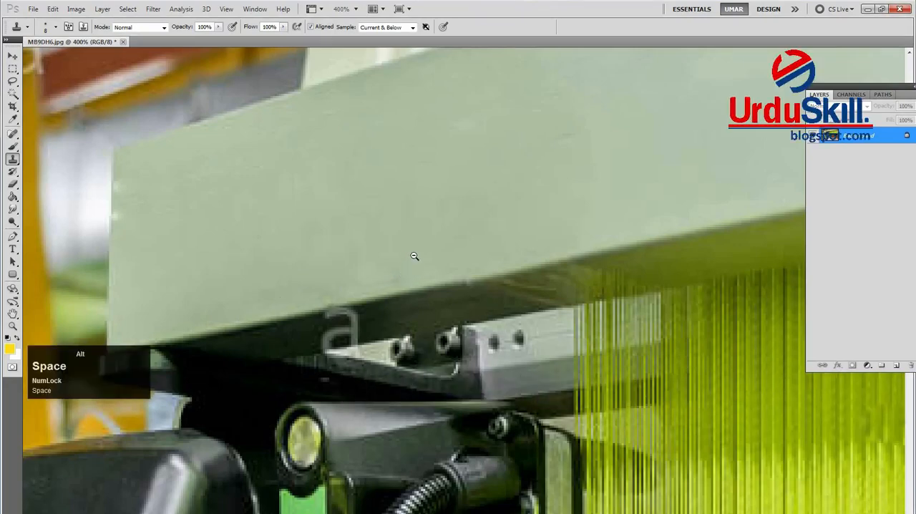
{"action": "left_click", "coordinate": [414, 257], "text": "alt"}
{"action": "left_click", "coordinate": [420, 259], "text": "alt"}
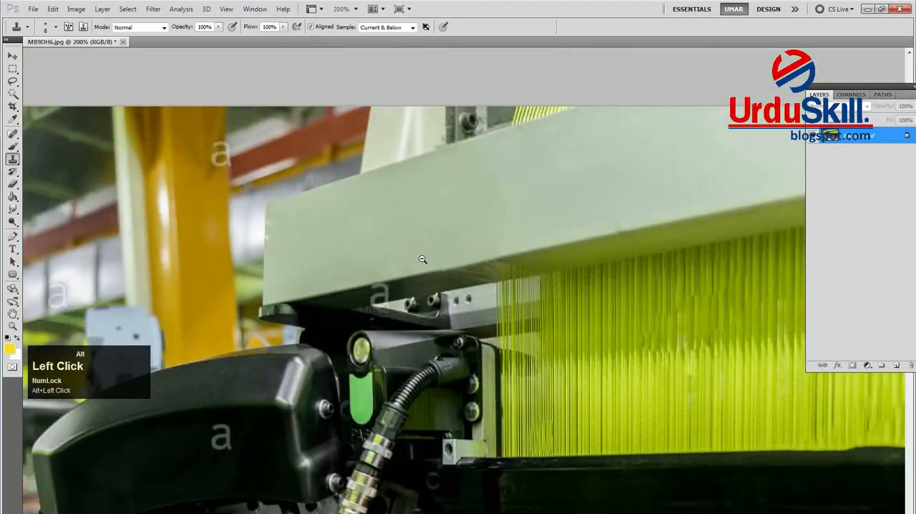
{"action": "left_click_drag", "start_coordinate": [482, 248], "coordinate": [259, 287]}
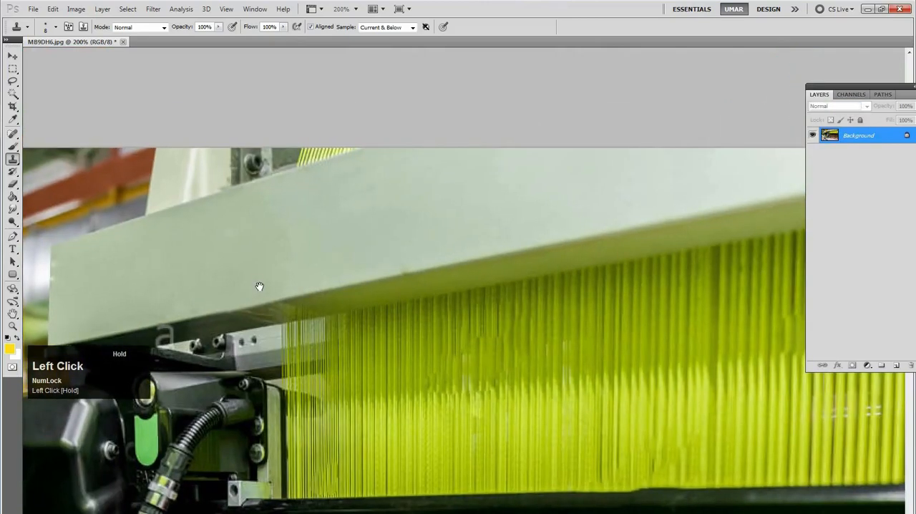
{"action": "left_click", "coordinate": [447, 258], "text": "alt"}
{"action": "left_click_drag", "start_coordinate": [510, 255], "coordinate": [327, 208]}
{"action": "left_click_drag", "start_coordinate": [613, 191], "coordinate": [354, 268]}
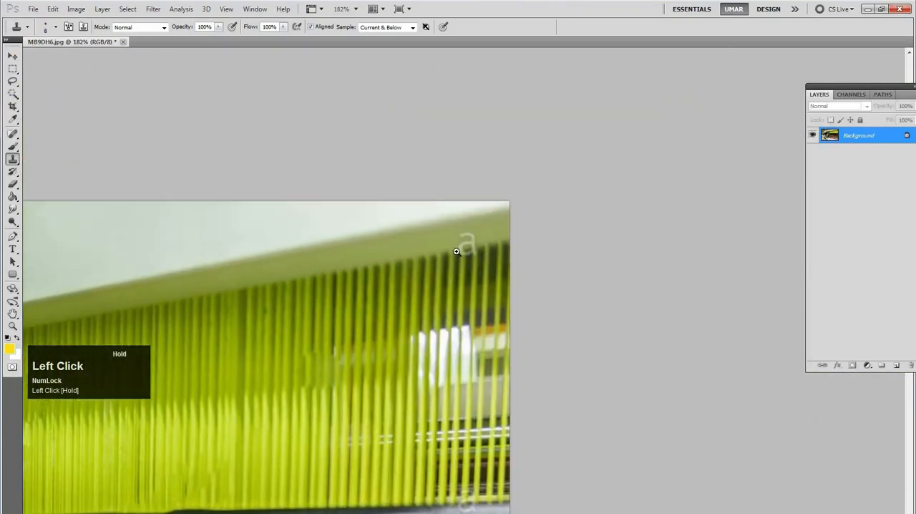
{"action": "left_click_drag", "start_coordinate": [483, 251], "coordinate": [407, 256]}
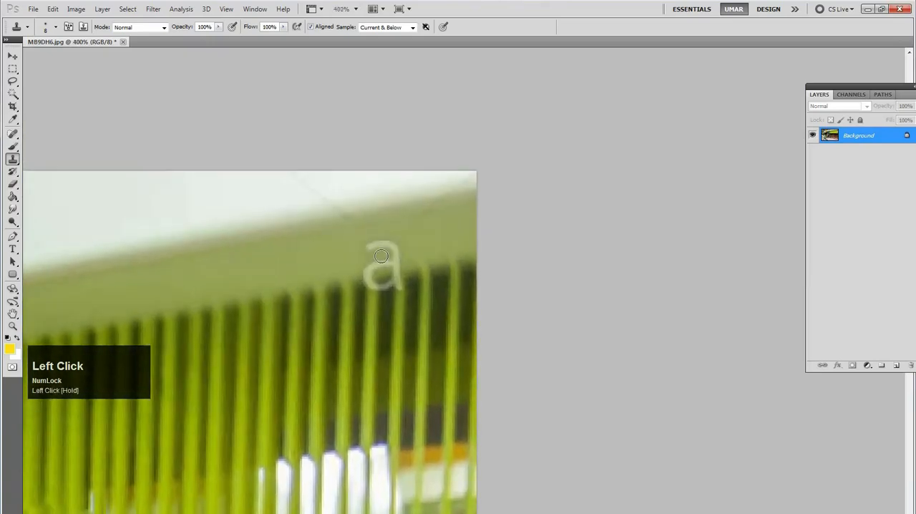
{"action": "left_click", "coordinate": [13, 134]}
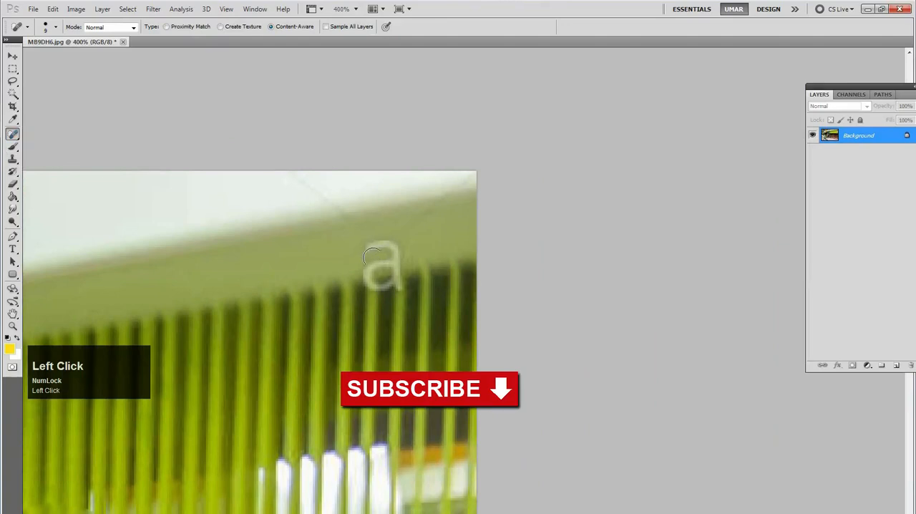
{"action": "mouse_move", "coordinate": [371, 256]}
{"action": "left_mouse_down"}
{"action": "mouse_move", "coordinate": [380, 250]}
{"action": "mouse_move", "coordinate": [385, 259]}
{"action": "mouse_move", "coordinate": [368, 281]}
{"action": "mouse_move", "coordinate": [395, 279]}
{"action": "left_mouse_up"}
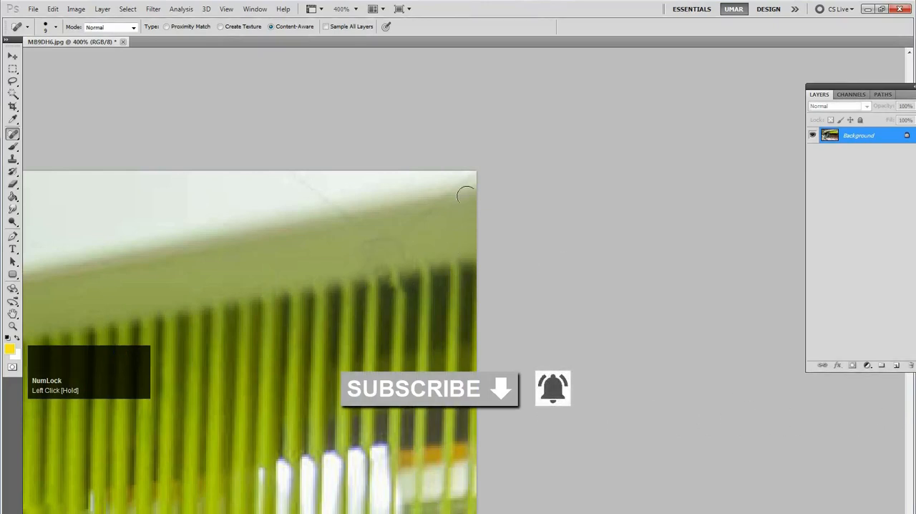
Heal the two faint diagonal watermark lines crossing the beam's edge at the photo's upper corner
{"action": "left_click", "coordinate": [442, 193]}
{"action": "left_click_drag", "start_coordinate": [398, 232], "coordinate": [391, 237]}
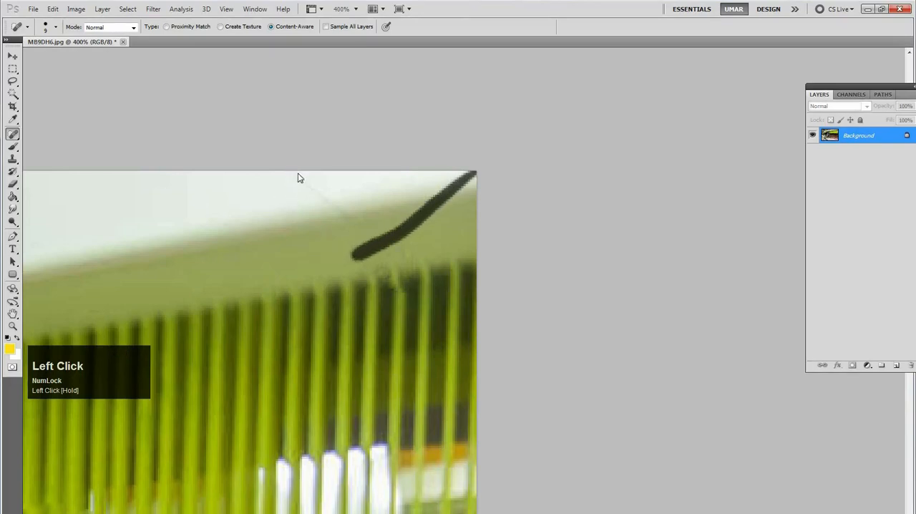
{"action": "mouse_move", "coordinate": [291, 171]}
{"action": "left_mouse_down"}
{"action": "mouse_move", "coordinate": [390, 239]}
{"action": "mouse_move", "coordinate": [442, 240]}
{"action": "left_mouse_up"}
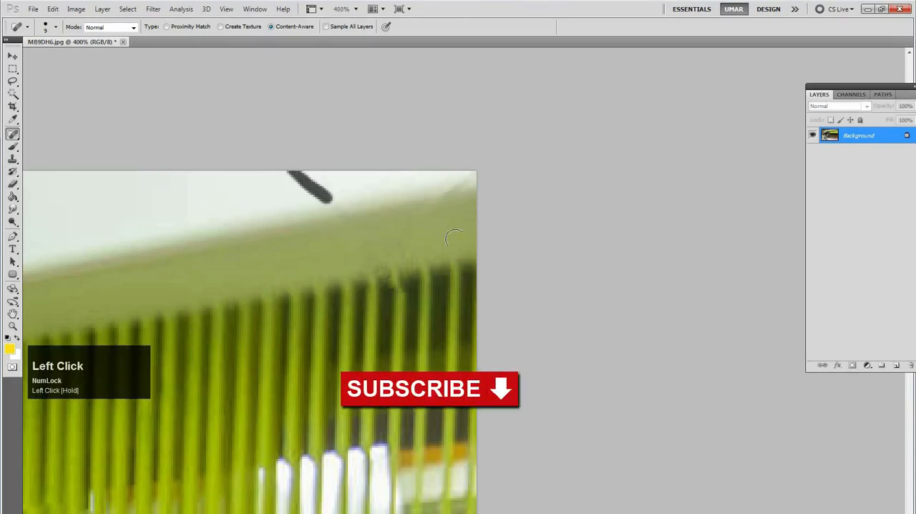
Heal the "a" watermark overlapping the black rail's lower edge and the orange threads with the Spot Healing Brush
{"action": "left_click", "coordinate": [406, 259], "text": "alt"}
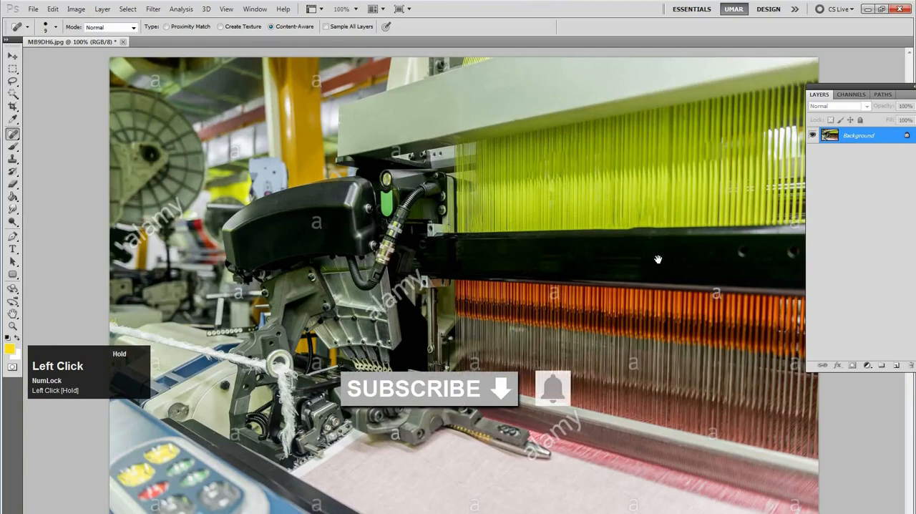
{"action": "left_click", "coordinate": [732, 305], "text": "ctrl"}
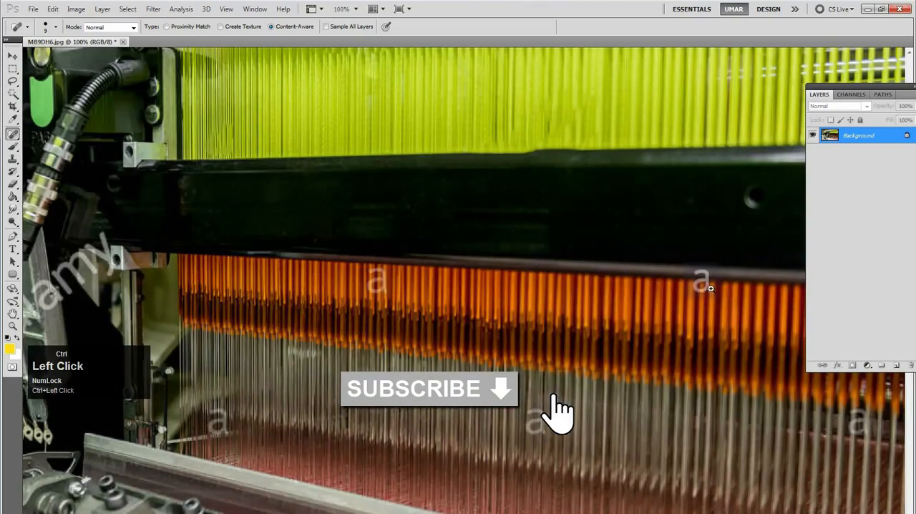
{"action": "left_click", "coordinate": [728, 289], "text": "ctrl"}
{"action": "left_click", "coordinate": [729, 271], "text": "ctrl"}
{"action": "left_click_drag", "start_coordinate": [671, 249], "coordinate": [483, 267]}
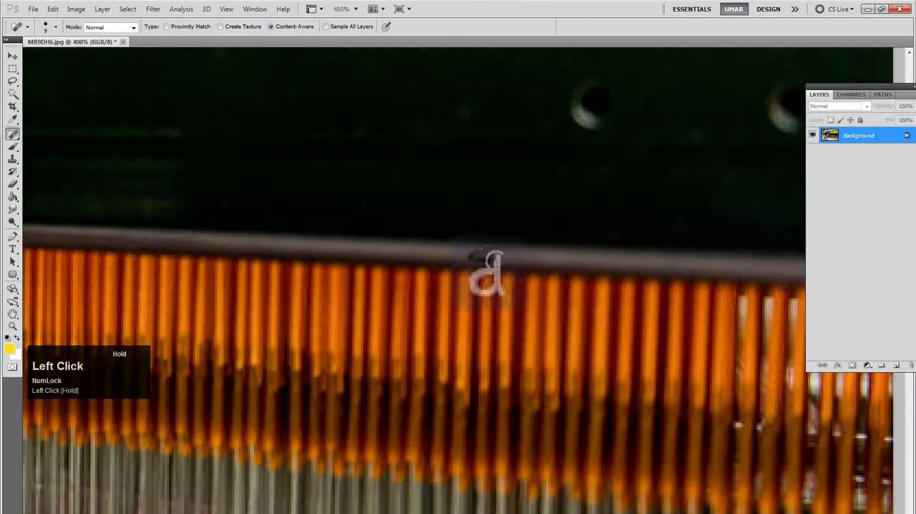
{"action": "mouse_move", "coordinate": [484, 270]}
{"action": "left_mouse_down"}
{"action": "mouse_move", "coordinate": [497, 293]}
{"action": "mouse_move", "coordinate": [549, 294]}
{"action": "left_mouse_up"}
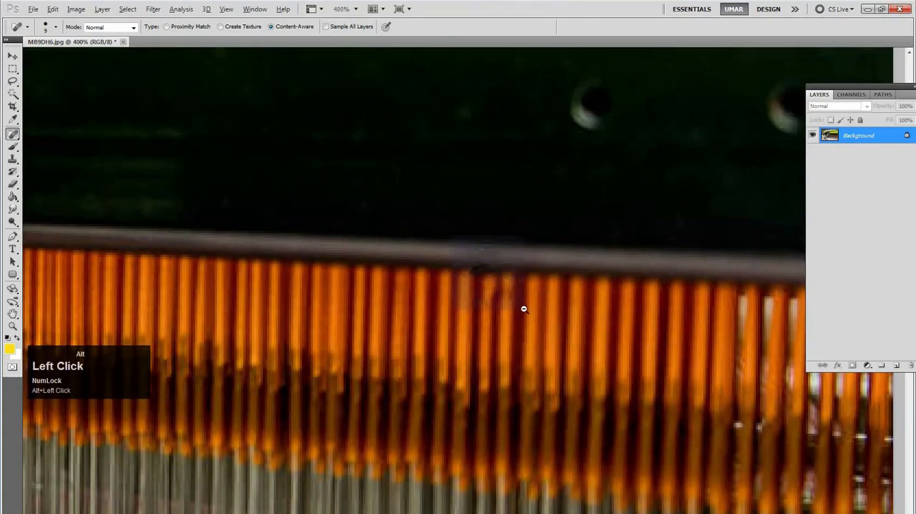
Heal the "a" watermark on the grey threads just below the orange ones, near the photo's right edge
{"action": "left_click", "coordinate": [524, 308], "text": "alt"}
{"action": "left_click", "coordinate": [522, 310], "text": "alt"}
{"action": "left_click_drag", "start_coordinate": [491, 266], "coordinate": [406, 244]}
{"action": "left_click", "coordinate": [662, 332], "text": "ctrl"}
{"action": "left_click_drag", "start_coordinate": [628, 308], "coordinate": [618, 306]}
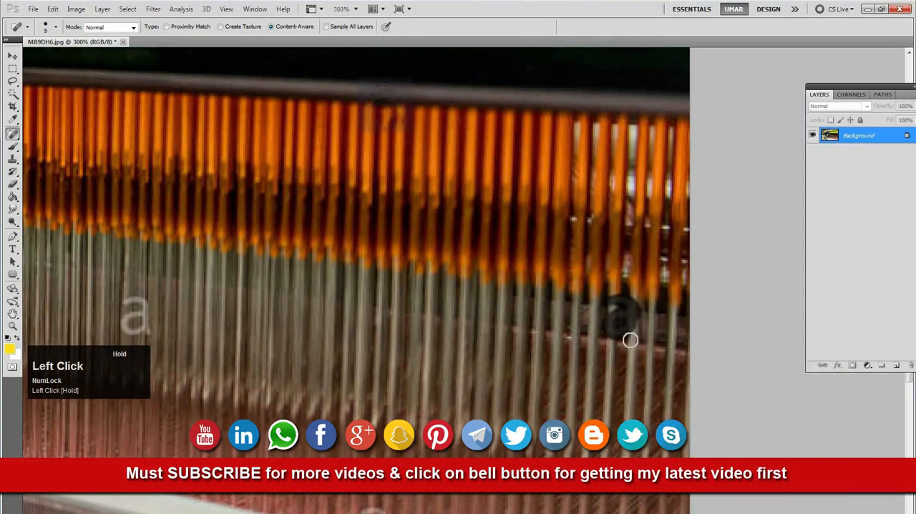
Heal the neighbouring "a" watermark farther left on the grey threads
{"action": "left_click", "coordinate": [388, 252]}
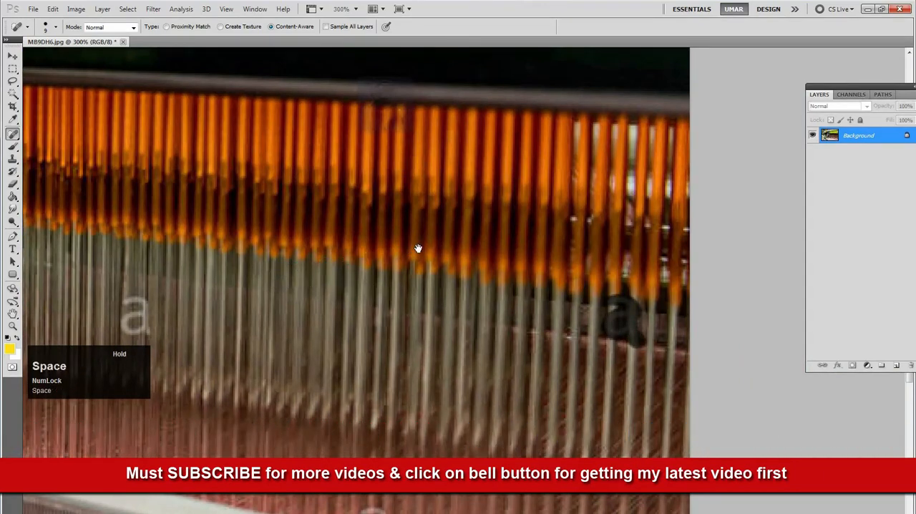
{"action": "left_click_drag", "start_coordinate": [417, 248], "coordinate": [518, 231]}
{"action": "left_click", "coordinate": [222, 286]}
{"action": "mouse_move", "coordinate": [232, 316]}
{"action": "left_mouse_down"}
{"action": "mouse_move", "coordinate": [239, 295]}
{"action": "mouse_move", "coordinate": [251, 317]}
{"action": "mouse_move", "coordinate": [297, 322]}
{"action": "left_mouse_up"}
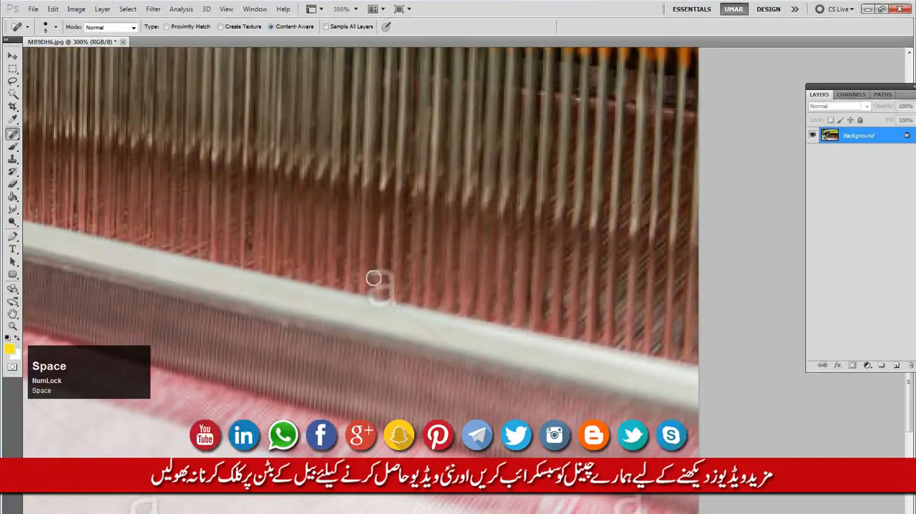
Heal the "a" watermark on the pale rail's upper edge and the one on the pink fabric edge near the photo's lower corner
{"action": "left_click", "coordinate": [386, 272]}
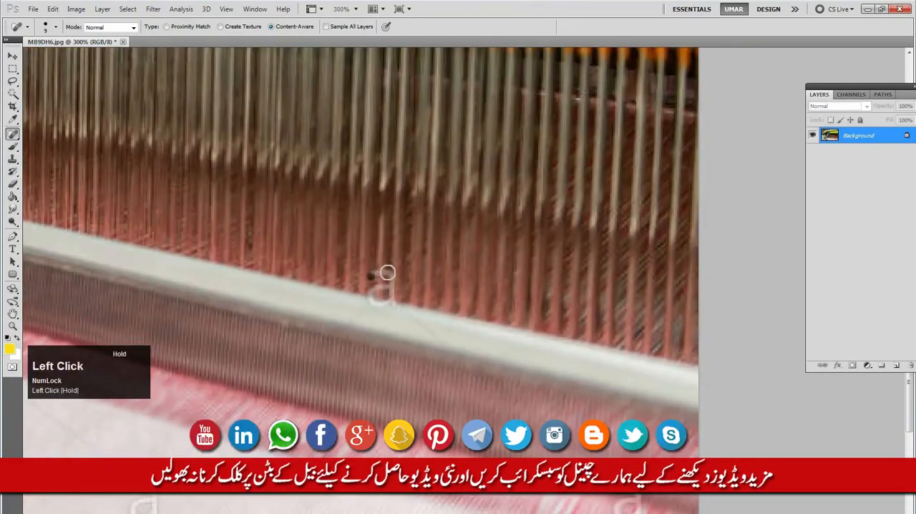
{"action": "mouse_move", "coordinate": [391, 286]}
{"action": "left_mouse_down"}
{"action": "mouse_move", "coordinate": [377, 281]}
{"action": "mouse_move", "coordinate": [378, 297]}
{"action": "mouse_move", "coordinate": [388, 291]}
{"action": "mouse_move", "coordinate": [394, 306]}
{"action": "left_mouse_up"}
{"action": "key", "text": "space"}
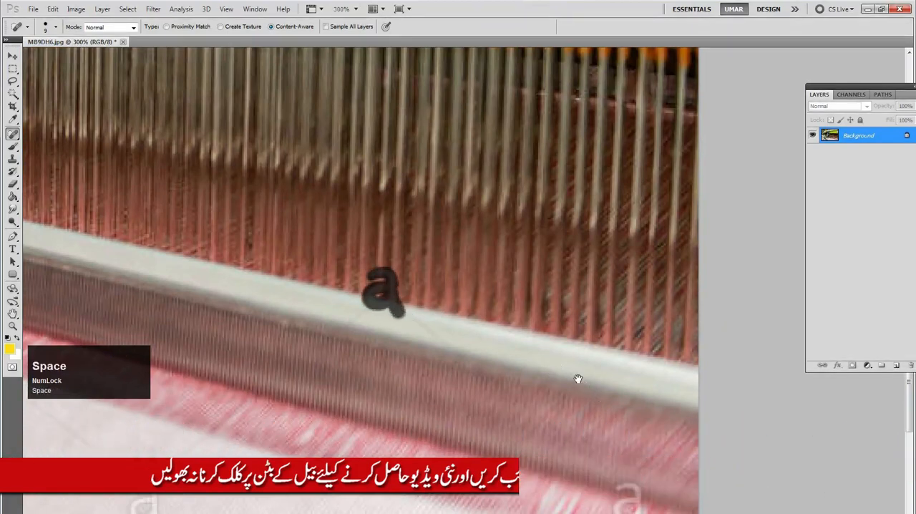
{"action": "left_click_drag", "start_coordinate": [459, 253], "coordinate": [419, 196]}
{"action": "mouse_move", "coordinate": [478, 324]}
{"action": "left_mouse_down"}
{"action": "mouse_move", "coordinate": [497, 327]}
{"action": "mouse_move", "coordinate": [487, 340]}
{"action": "mouse_move", "coordinate": [496, 338]}
{"action": "mouse_move", "coordinate": [501, 358]}
{"action": "left_mouse_up"}
Heal the diagonal watermark line running across the pink fabric edge onto the white cloth
{"action": "key", "text": "space"}
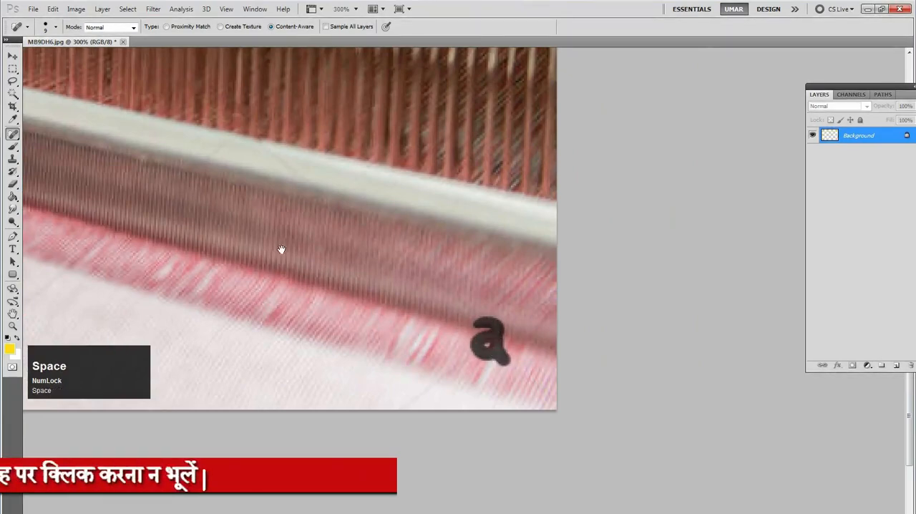
{"action": "left_click_drag", "start_coordinate": [451, 220], "coordinate": [560, 237]}
{"action": "left_click_drag", "start_coordinate": [412, 264], "coordinate": [469, 217]}
{"action": "mouse_move", "coordinate": [448, 330]}
{"action": "left_mouse_down"}
{"action": "mouse_move", "coordinate": [523, 274]}
{"action": "mouse_move", "coordinate": [508, 294]}
{"action": "mouse_move", "coordinate": [523, 301]}
{"action": "mouse_move", "coordinate": [526, 290]}
{"action": "mouse_move", "coordinate": [530, 309]}
{"action": "left_mouse_up"}
{"action": "left_click", "coordinate": [614, 186]}
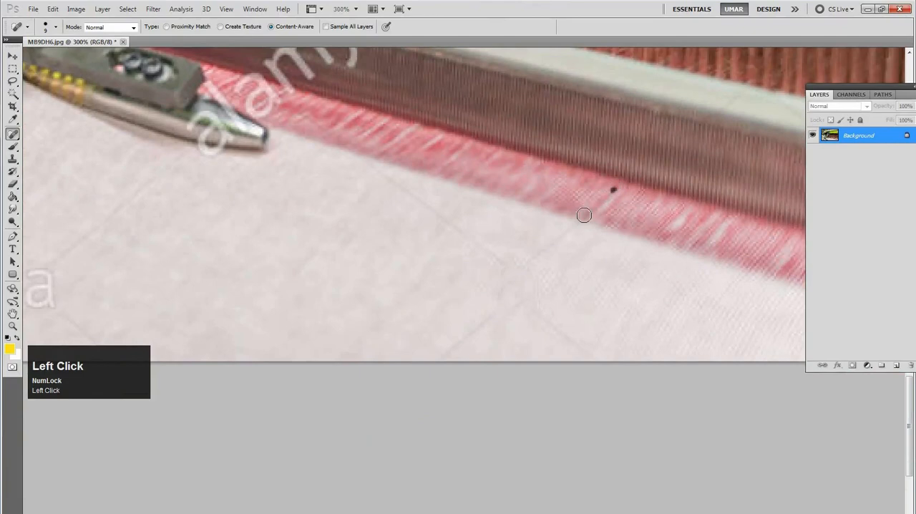
Heal the letters "my" of the alamy watermark lying over the dark reed beside the gripper
{"action": "key", "text": "space"}
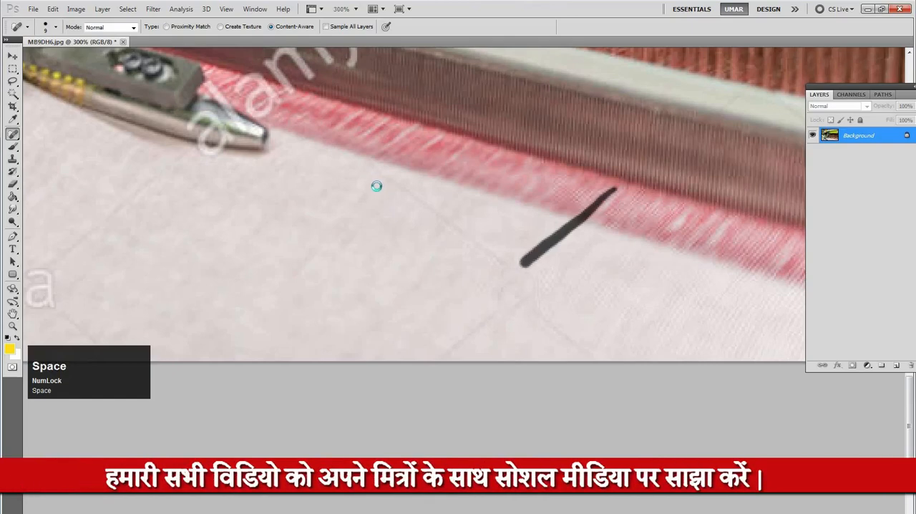
{"action": "mouse_move", "coordinate": [350, 163]}
{"action": "left_mouse_down"}
{"action": "mouse_move", "coordinate": [385, 213]}
{"action": "mouse_move", "coordinate": [411, 294]}
{"action": "mouse_move", "coordinate": [456, 317]}
{"action": "left_mouse_up"}
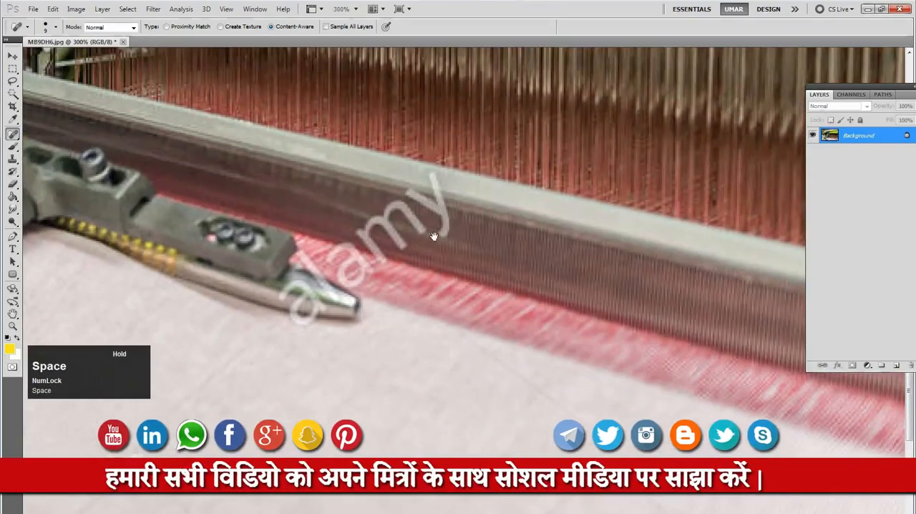
{"action": "mouse_move", "coordinate": [407, 189]}
{"action": "left_mouse_down"}
{"action": "mouse_move", "coordinate": [440, 210]}
{"action": "mouse_move", "coordinate": [432, 169]}
{"action": "mouse_move", "coordinate": [438, 237]}
{"action": "mouse_move", "coordinate": [379, 207]}
{"action": "mouse_move", "coordinate": [403, 251]}
{"action": "mouse_move", "coordinate": [387, 222]}
{"action": "left_mouse_up"}
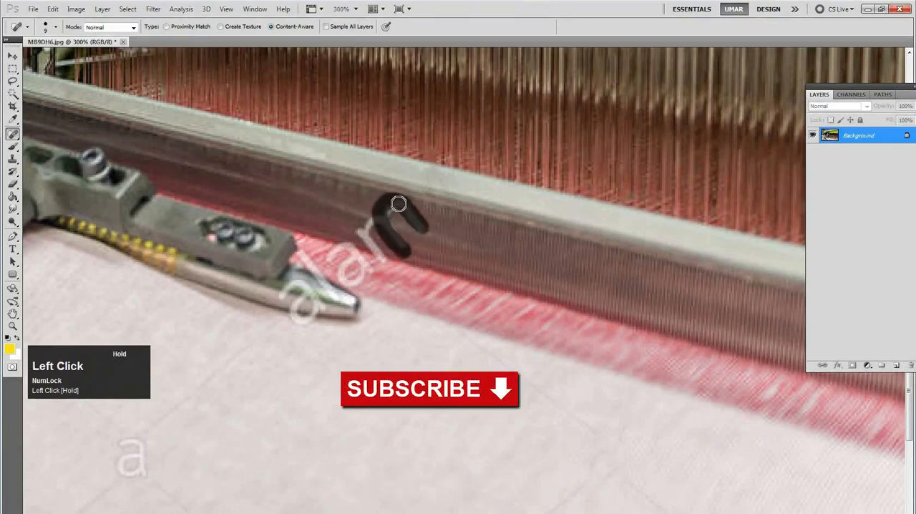
{"action": "left_click_drag", "start_coordinate": [376, 218], "coordinate": [380, 260]}
{"action": "left_click", "coordinate": [363, 234]}
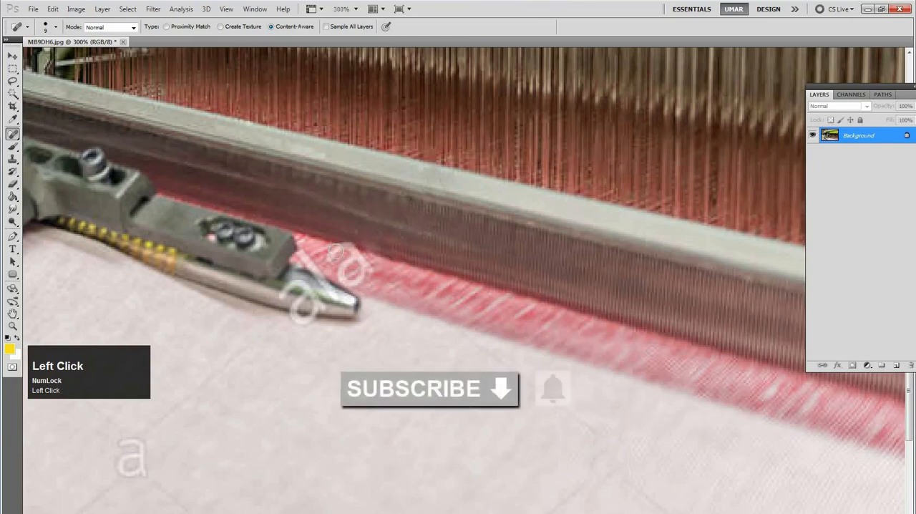
Heal the remaining letters "ala" of the alamy watermark over the pink fabric edge and the gripper tip
{"action": "mouse_move", "coordinate": [350, 287]}
{"action": "left_mouse_down"}
{"action": "mouse_move", "coordinate": [364, 261]}
{"action": "mouse_move", "coordinate": [384, 277]}
{"action": "left_mouse_up"}
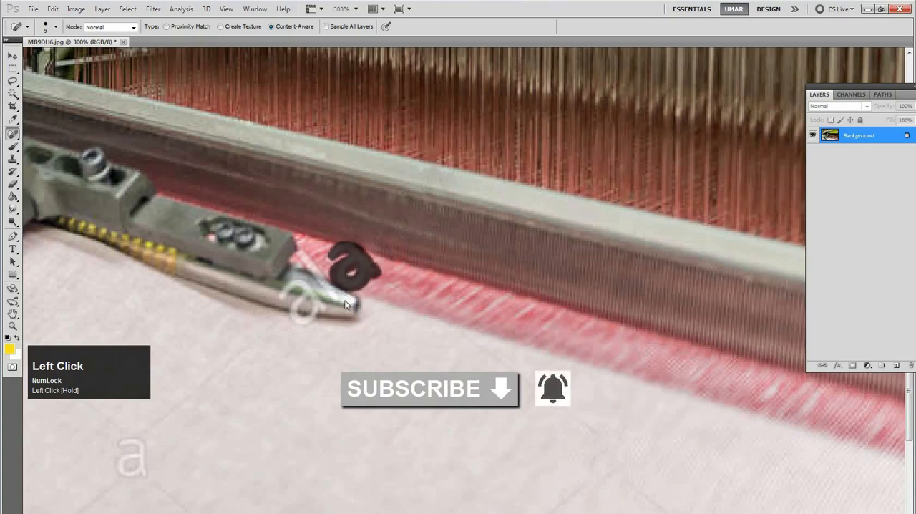
{"action": "left_click_drag", "start_coordinate": [328, 284], "coordinate": [302, 248]}
{"action": "mouse_move", "coordinate": [288, 300]}
{"action": "left_mouse_down"}
{"action": "mouse_move", "coordinate": [310, 319]}
{"action": "mouse_move", "coordinate": [308, 293]}
{"action": "mouse_move", "coordinate": [336, 313]}
{"action": "left_mouse_up"}
Lasso the "a" watermark on the orange warp threads below the black beam and remove it with a Content-Aware fill
{"action": "key", "text": "space"}
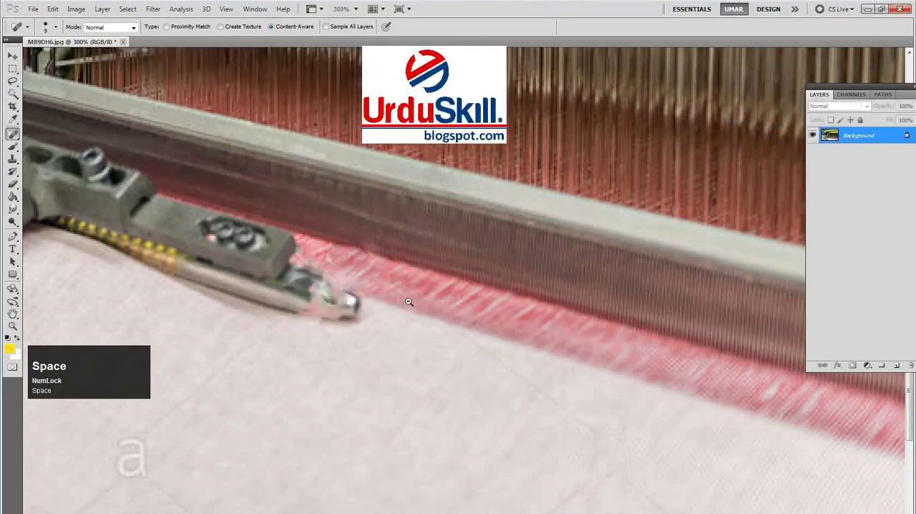
{"action": "left_click", "coordinate": [394, 309], "text": "alt"}
{"action": "left_click", "coordinate": [398, 299], "text": "alt"}
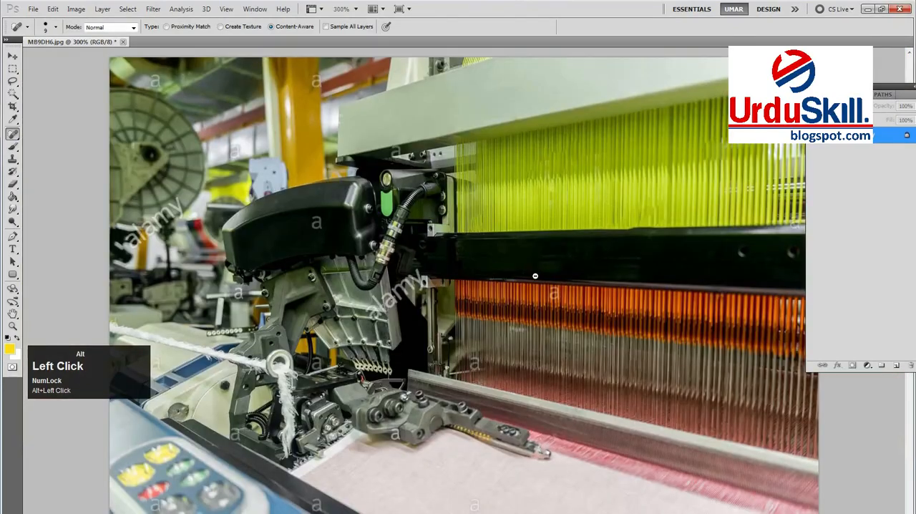
{"action": "left_click", "coordinate": [513, 277], "text": "alt"}
{"action": "left_click", "coordinate": [582, 266], "text": "alt"}
{"action": "left_click", "coordinate": [565, 295], "text": "ctrl"}
{"action": "left_click", "coordinate": [574, 297], "text": "ctrl"}
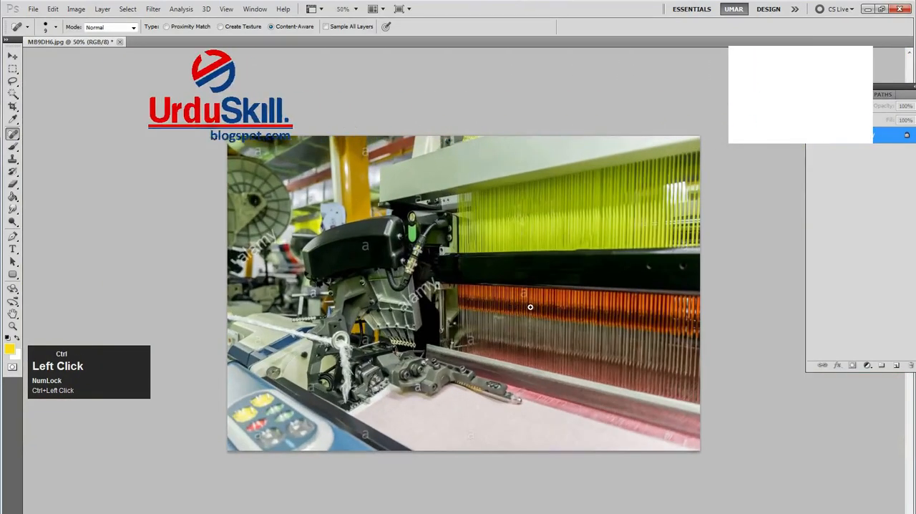
{"action": "left_click", "coordinate": [573, 300], "text": "ctrl"}
{"action": "left_click", "coordinate": [599, 300], "text": "ctrl"}
{"action": "left_click", "coordinate": [633, 280], "text": "ctrl"}
{"action": "left_click", "coordinate": [607, 252], "text": "ctrl"}
{"action": "left_click_drag", "start_coordinate": [608, 263], "coordinate": [491, 276]}
{"action": "left_click", "coordinate": [516, 273], "text": "ctrl"}
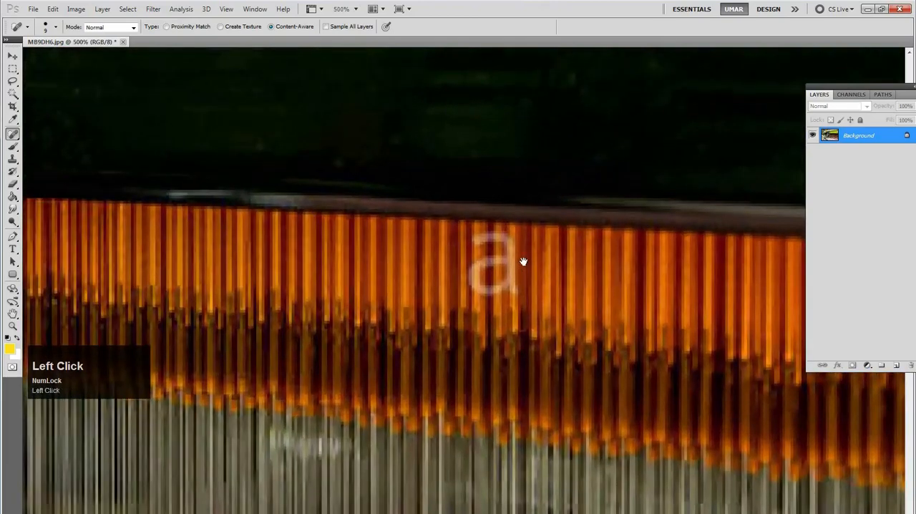
{"action": "key", "text": "l"}
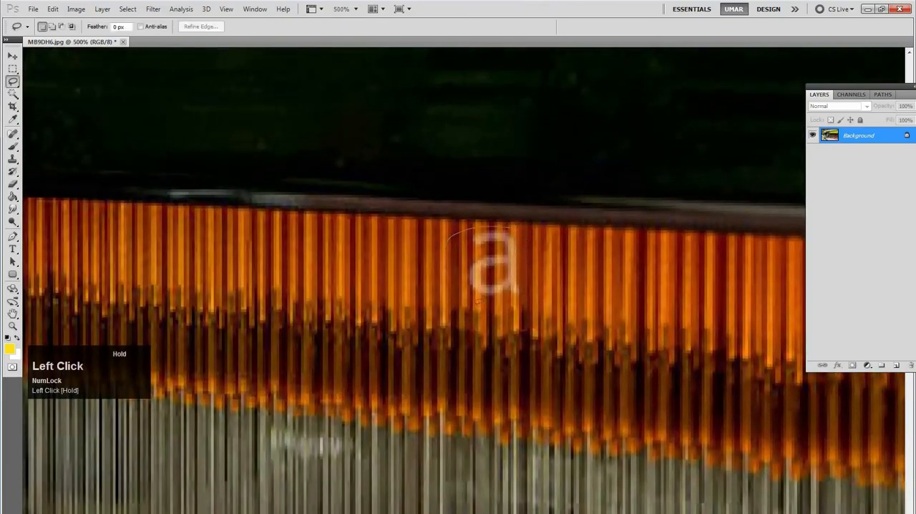
{"action": "left_click_drag", "start_coordinate": [458, 290], "coordinate": [474, 304]}
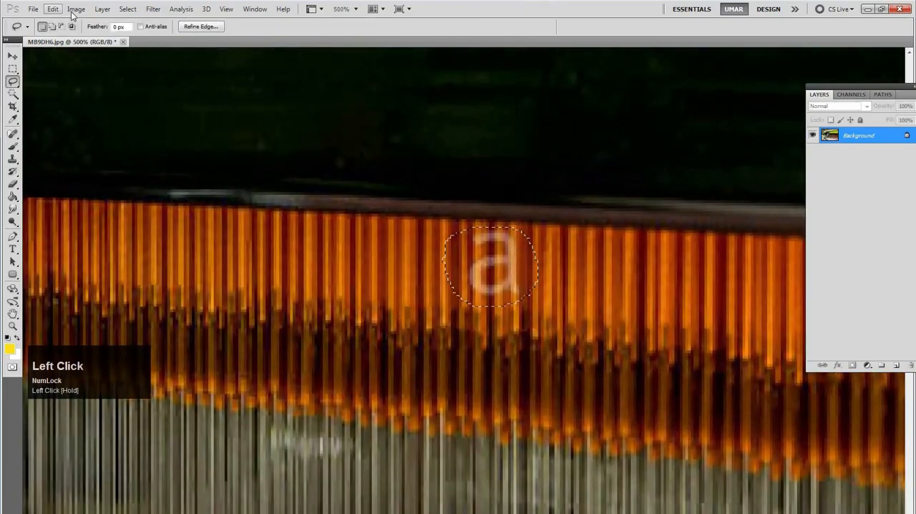
{"action": "left_click", "coordinate": [53, 9]}
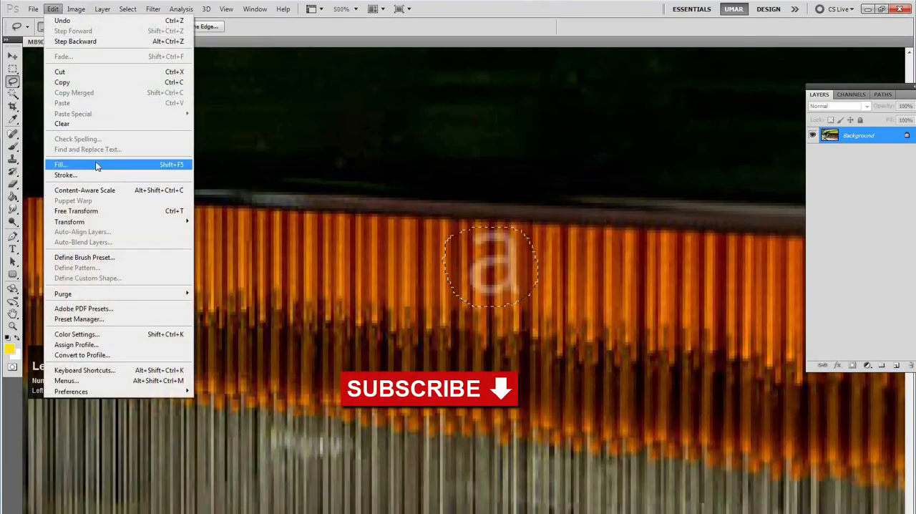
{"action": "left_click", "coordinate": [96, 166]}
{"action": "left_click", "coordinate": [577, 222]}
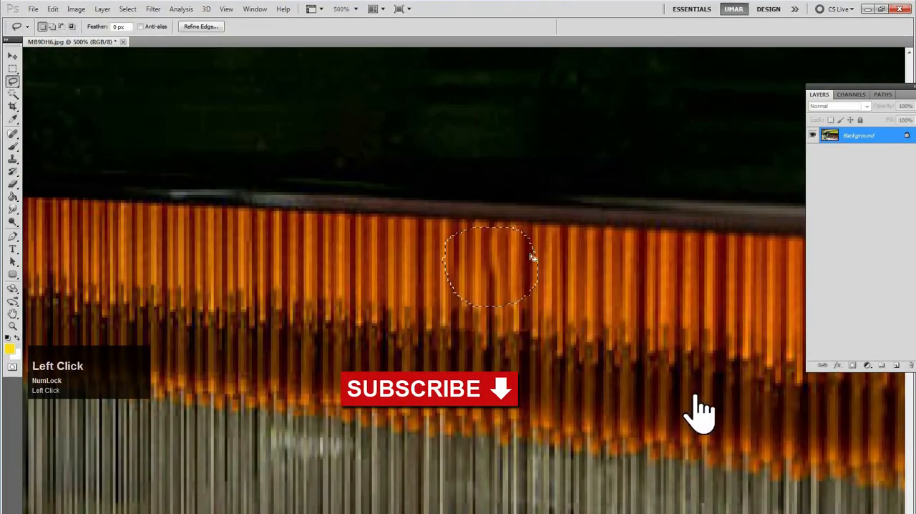
Lasso the "a" watermark on the brown threads above the pale rail's inner end and remove it with a Content-Aware fill
{"action": "key", "text": "space"}
{"action": "left_click_drag", "start_coordinate": [452, 321], "coordinate": [583, 169]}
{"action": "mouse_move", "coordinate": [228, 318]}
{"action": "left_mouse_down"}
{"action": "mouse_move", "coordinate": [284, 303]}
{"action": "mouse_move", "coordinate": [371, 178]}
{"action": "left_mouse_up"}
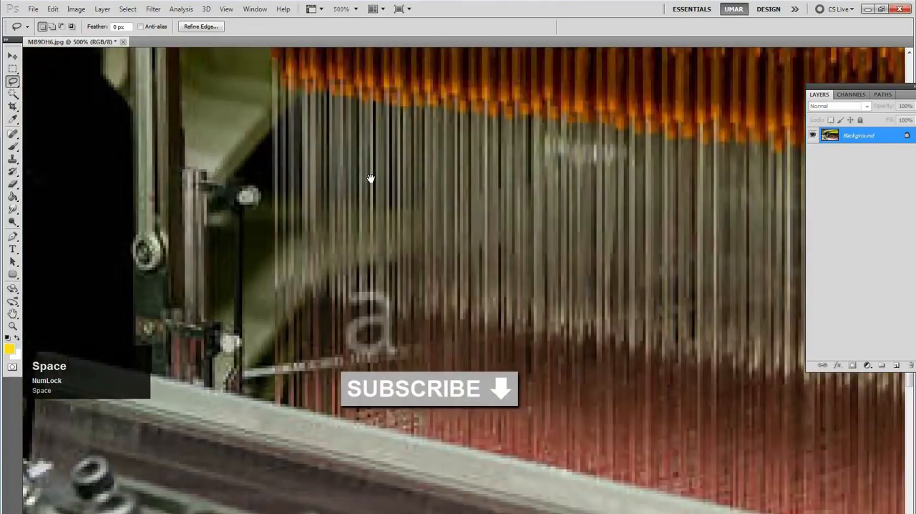
{"action": "left_click_drag", "start_coordinate": [302, 307], "coordinate": [370, 178]}
{"action": "mouse_move", "coordinate": [470, 165]}
{"action": "left_mouse_down"}
{"action": "mouse_move", "coordinate": [435, 159]}
{"action": "mouse_move", "coordinate": [407, 194]}
{"action": "left_mouse_up"}
{"action": "left_click_drag", "start_coordinate": [438, 160], "coordinate": [439, 159]}
{"action": "key", "text": "shift+F5"}
{"action": "key", "text": "Return"}
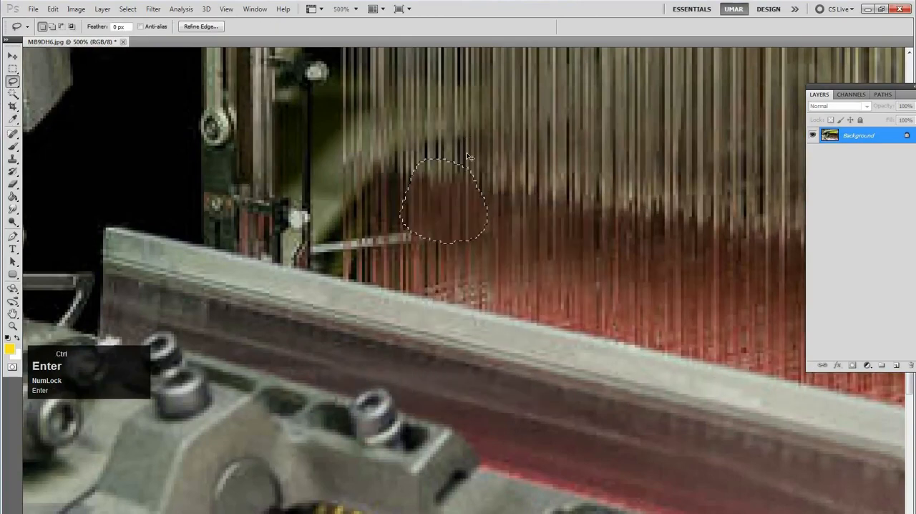
Clear the selection, lasso the "a" watermark on the curved black machine cover and remove it with a Content-Aware fill
{"action": "left_click_drag", "start_coordinate": [443, 179], "coordinate": [430, 287]}
{"action": "left_click_drag", "start_coordinate": [517, 188], "coordinate": [496, 219]}
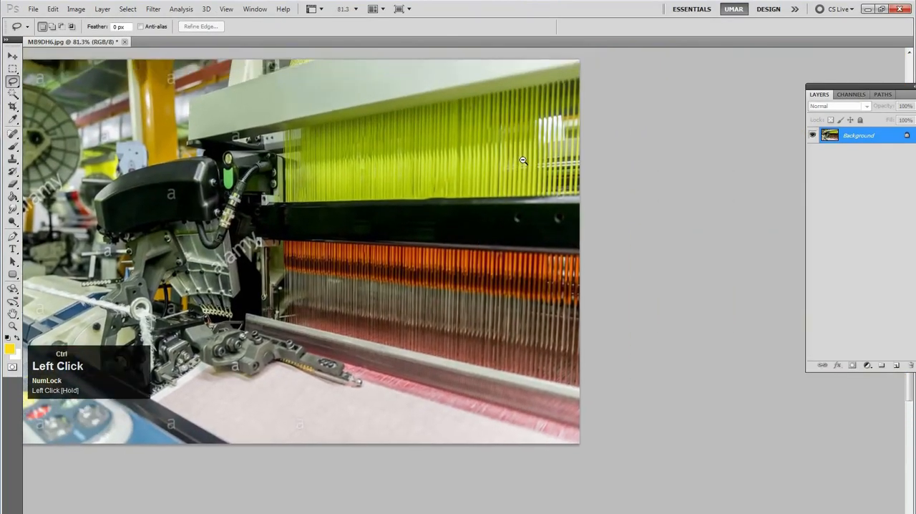
{"action": "left_click_drag", "start_coordinate": [539, 167], "coordinate": [491, 206]}
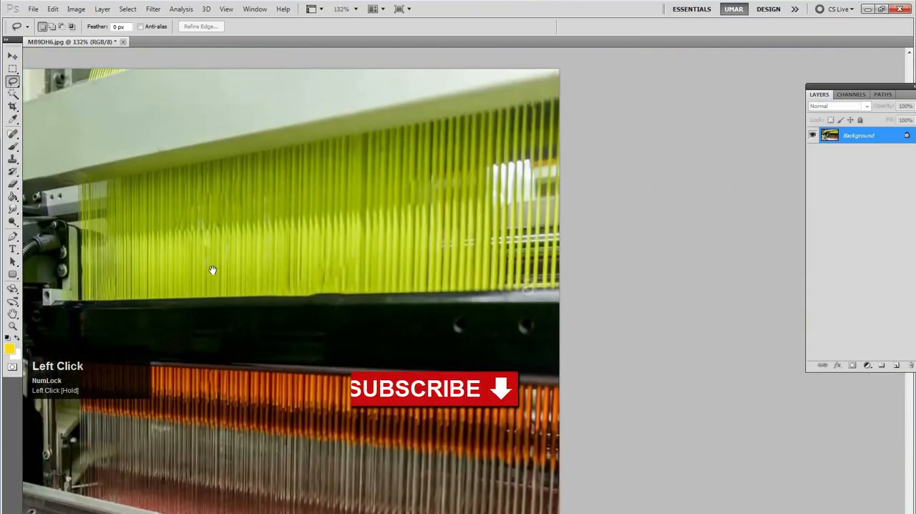
{"action": "left_click_drag", "start_coordinate": [228, 276], "coordinate": [513, 212]}
{"action": "mouse_move", "coordinate": [340, 207]}
{"action": "left_mouse_down"}
{"action": "mouse_move", "coordinate": [460, 209]}
{"action": "mouse_move", "coordinate": [465, 227]}
{"action": "left_mouse_up"}
{"action": "left_click", "coordinate": [446, 225], "text": "ctrl"}
{"action": "left_click_drag", "start_coordinate": [372, 195], "coordinate": [395, 233]}
{"action": "left_click_drag", "start_coordinate": [377, 181], "coordinate": [378, 181]}
{"action": "key", "text": "shift+F5"}
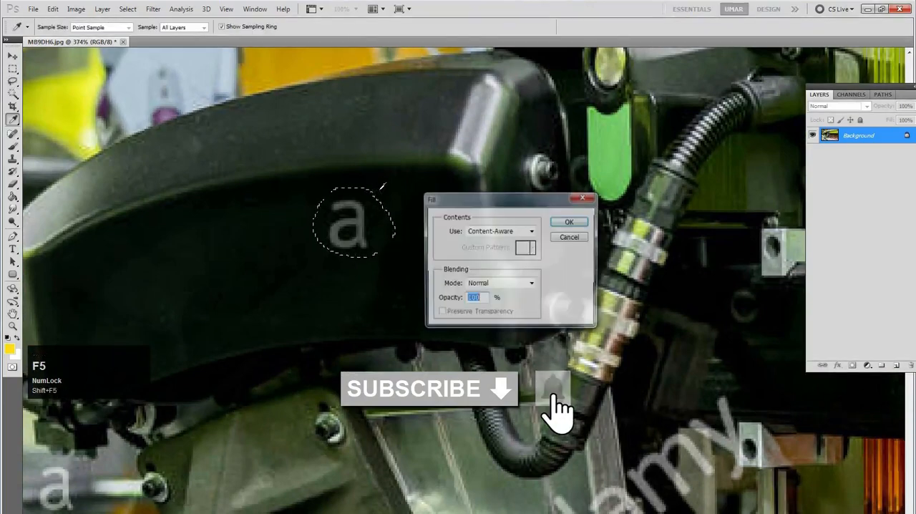
{"action": "key", "text": "Return"}
{"action": "key", "text": "space"}
{"action": "left_click_drag", "start_coordinate": [515, 287], "coordinate": [367, 202]}
{"action": "key", "text": "b"}
{"action": "key", "text": "space"}
{"action": "mouse_move", "coordinate": [610, 289]}
{"action": "left_mouse_down"}
{"action": "mouse_move", "coordinate": [588, 255]}
{"action": "mouse_move", "coordinate": [477, 174]}
{"action": "left_mouse_up"}
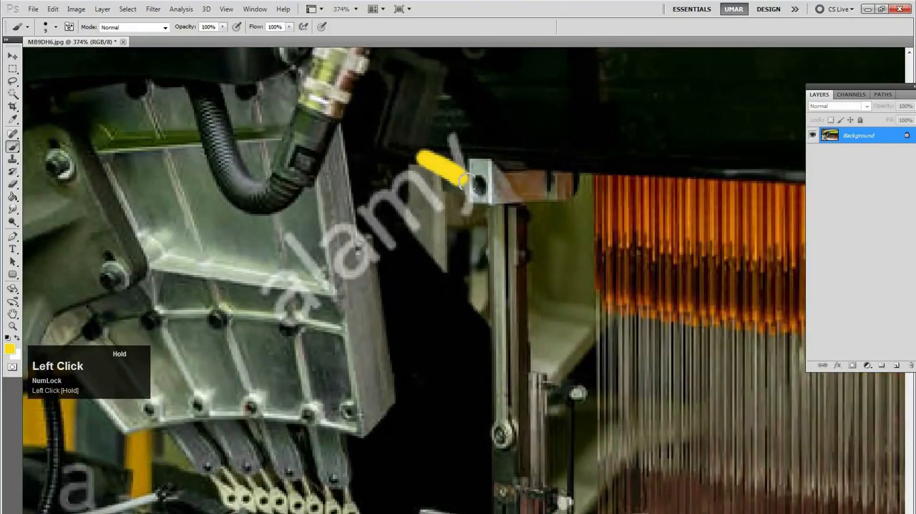
{"action": "key", "text": "ctrl+z"}
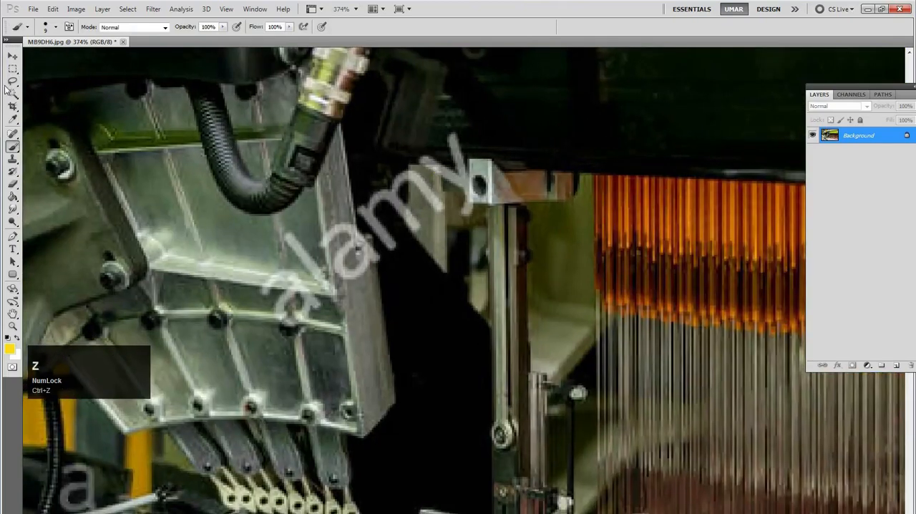
Heal the alamy watermark letters running across the ribbed metal bracket and the dark gap with the Spot Healing Brush
{"action": "left_click", "coordinate": [12, 135]}
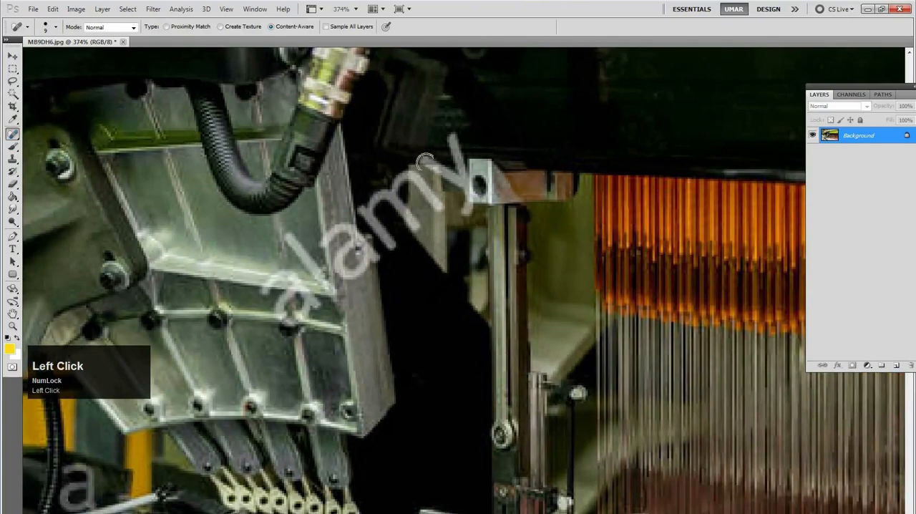
{"action": "mouse_move", "coordinate": [447, 175]}
{"action": "left_mouse_down"}
{"action": "mouse_move", "coordinate": [438, 168]}
{"action": "mouse_move", "coordinate": [456, 153]}
{"action": "mouse_move", "coordinate": [469, 187]}
{"action": "left_mouse_up"}
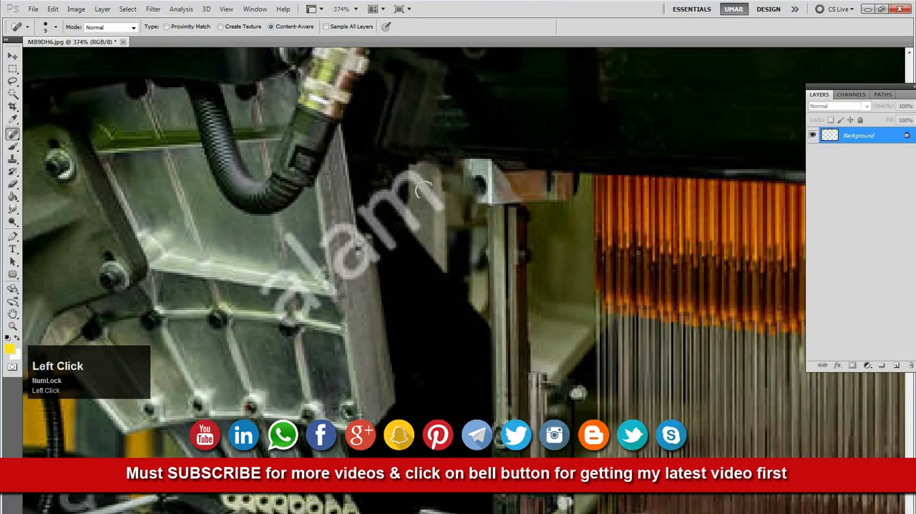
{"action": "mouse_move", "coordinate": [401, 173]}
{"action": "left_mouse_down"}
{"action": "mouse_move", "coordinate": [418, 232]}
{"action": "mouse_move", "coordinate": [399, 207]}
{"action": "left_mouse_up"}
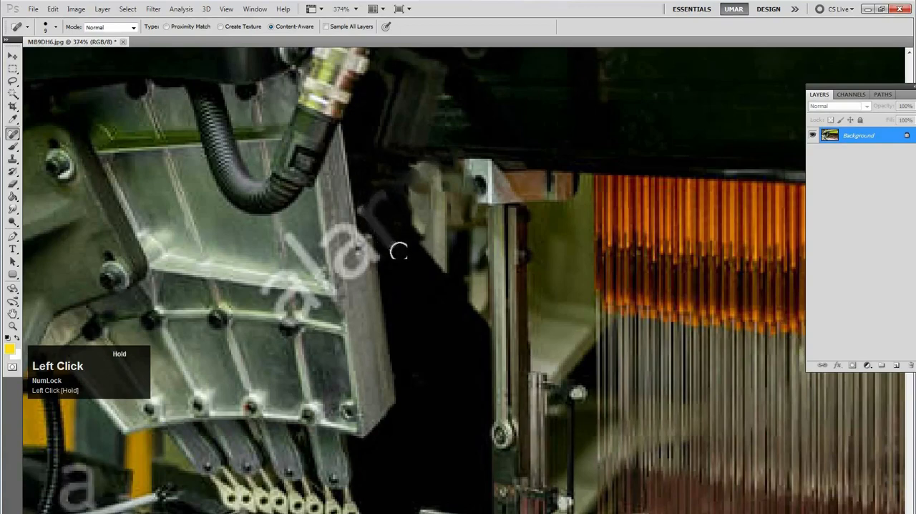
{"action": "mouse_move", "coordinate": [369, 221]}
{"action": "left_mouse_down"}
{"action": "mouse_move", "coordinate": [354, 210]}
{"action": "mouse_move", "coordinate": [328, 236]}
{"action": "mouse_move", "coordinate": [347, 224]}
{"action": "mouse_move", "coordinate": [377, 259]}
{"action": "left_mouse_up"}
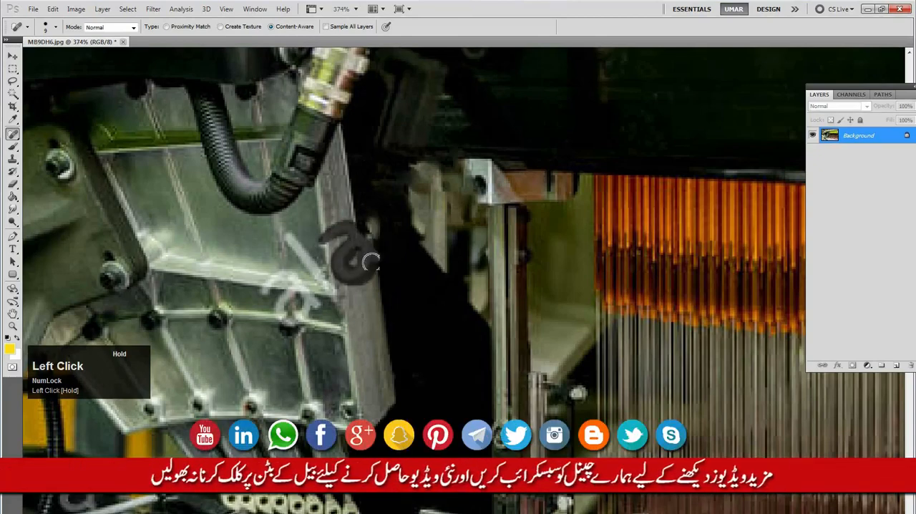
{"action": "left_click_drag", "start_coordinate": [287, 236], "coordinate": [298, 255]}
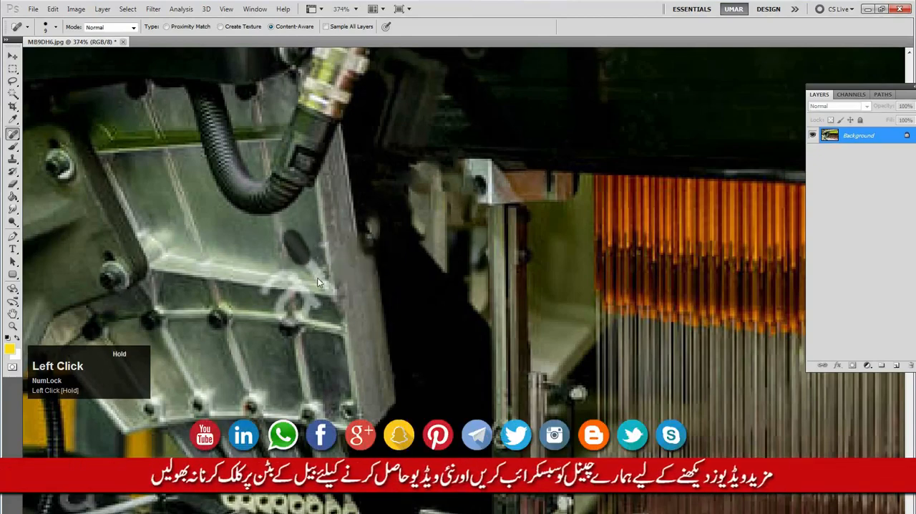
{"action": "mouse_move", "coordinate": [317, 306]}
{"action": "left_mouse_down"}
{"action": "mouse_move", "coordinate": [283, 272]}
{"action": "mouse_move", "coordinate": [277, 290]}
{"action": "mouse_move", "coordinate": [294, 283]}
{"action": "mouse_move", "coordinate": [287, 318]}
{"action": "mouse_move", "coordinate": [306, 314]}
{"action": "mouse_move", "coordinate": [316, 289]}
{"action": "left_mouse_up"}
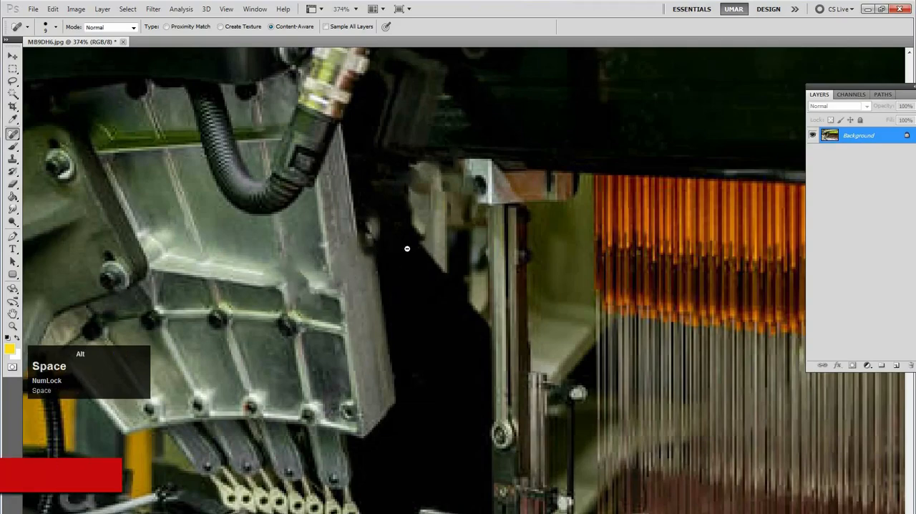
Heal the "a" watermark on the blurred background beneath the black cover, beside the bolted grey bracket
{"action": "left_click", "coordinate": [380, 256], "text": "alt"}
{"action": "left_click", "coordinate": [379, 265], "text": "alt"}
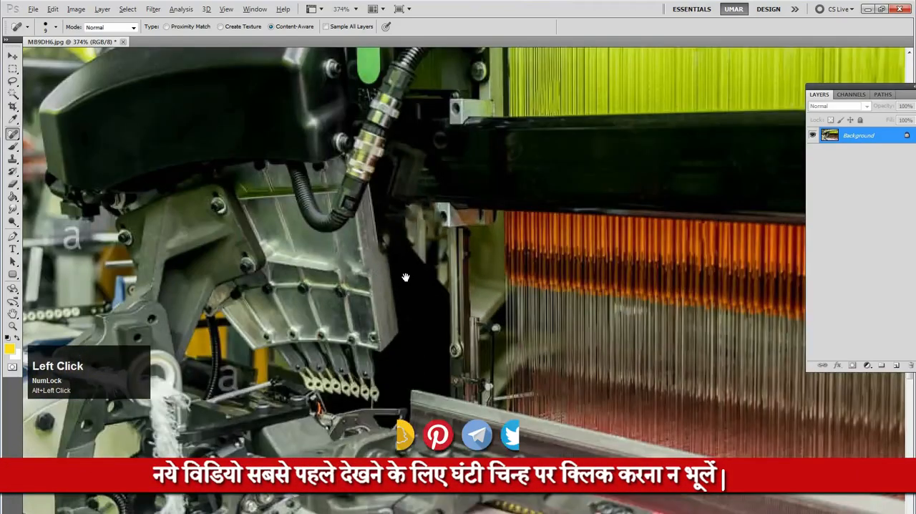
{"action": "left_click", "coordinate": [376, 274], "text": "alt"}
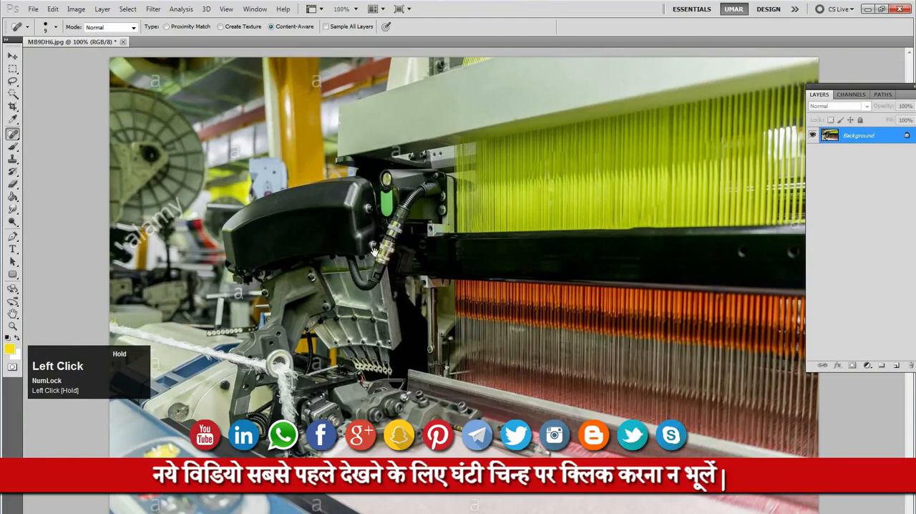
{"action": "left_click", "coordinate": [228, 301], "text": "ctrl"}
{"action": "left_click", "coordinate": [254, 282], "text": "ctrl"}
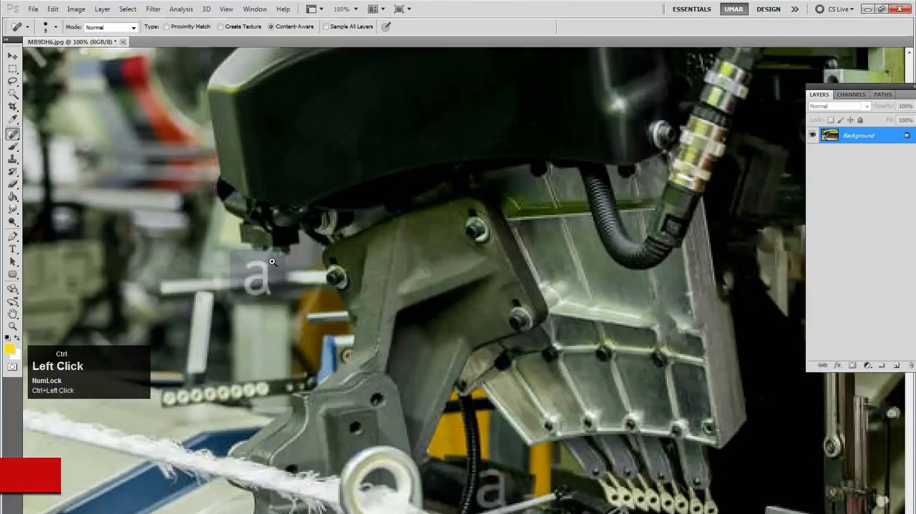
{"action": "left_click", "coordinate": [263, 280], "text": "ctrl"}
{"action": "left_click", "coordinate": [286, 250], "text": "ctrl"}
{"action": "mouse_move", "coordinate": [309, 235]}
{"action": "left_mouse_down"}
{"action": "mouse_move", "coordinate": [302, 251]}
{"action": "mouse_move", "coordinate": [218, 252]}
{"action": "mouse_move", "coordinate": [290, 259]}
{"action": "mouse_move", "coordinate": [288, 302]}
{"action": "mouse_move", "coordinate": [226, 306]}
{"action": "mouse_move", "coordinate": [219, 255]}
{"action": "mouse_move", "coordinate": [294, 266]}
{"action": "mouse_move", "coordinate": [261, 315]}
{"action": "mouse_move", "coordinate": [256, 270]}
{"action": "mouse_move", "coordinate": [222, 274]}
{"action": "mouse_move", "coordinate": [233, 308]}
{"action": "mouse_move", "coordinate": [272, 295]}
{"action": "mouse_move", "coordinate": [237, 284]}
{"action": "mouse_move", "coordinate": [266, 268]}
{"action": "left_mouse_up"}
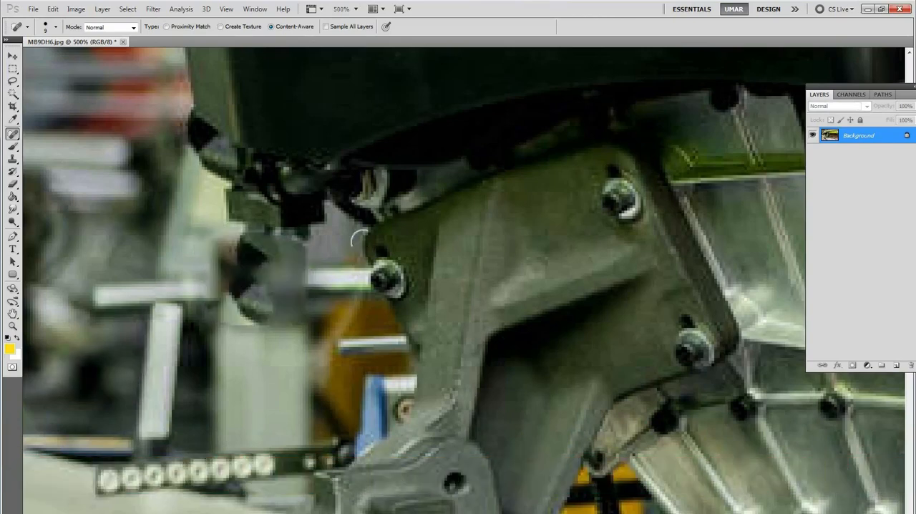
Heal the "a" watermark on the dark rail between the blue control panel and the white cloth
{"action": "left_click", "coordinate": [333, 262], "text": "alt"}
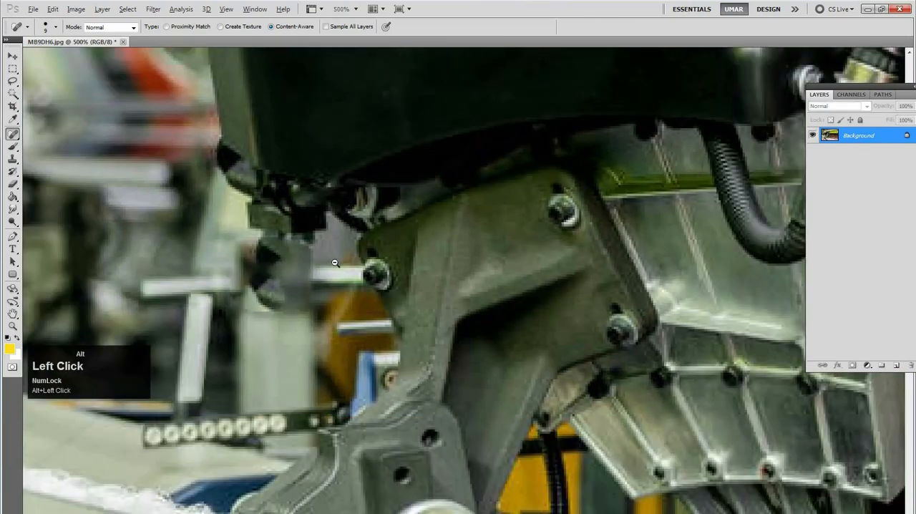
{"action": "left_click", "coordinate": [334, 263], "text": "alt"}
{"action": "left_click", "coordinate": [340, 266], "text": "alt"}
{"action": "left_click", "coordinate": [335, 232], "text": "alt"}
{"action": "left_click", "coordinate": [308, 311], "text": "alt"}
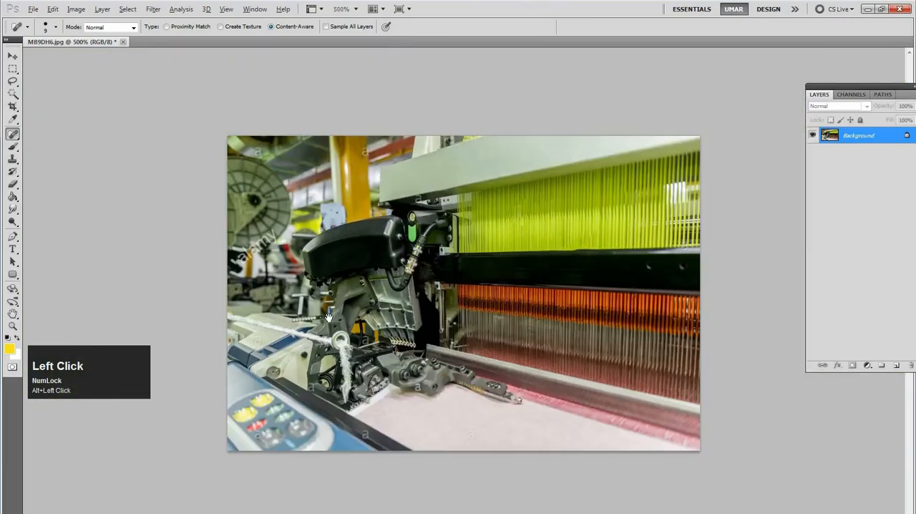
{"action": "left_click", "coordinate": [368, 450]}
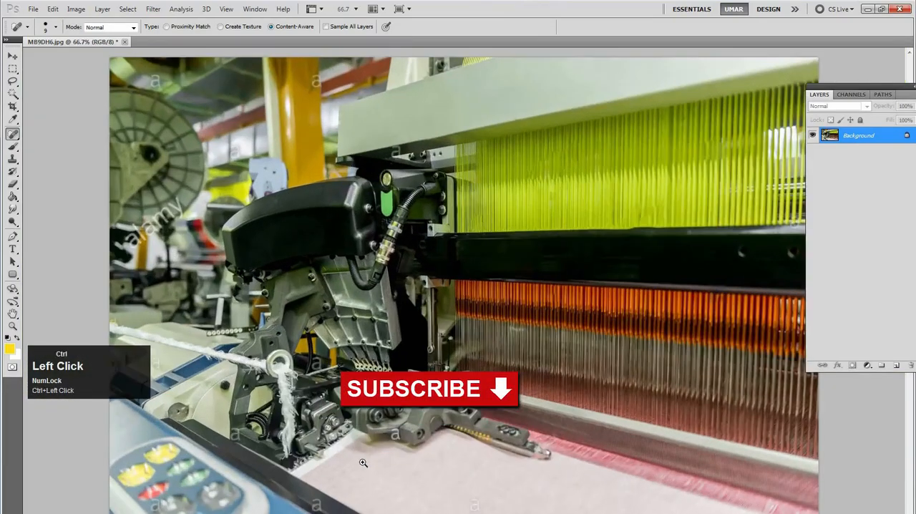
{"action": "left_click", "coordinate": [359, 469]}
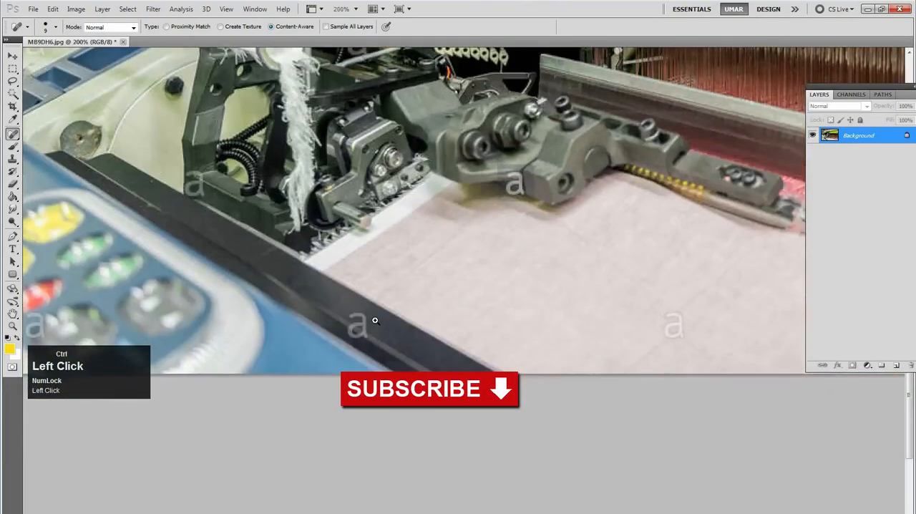
{"action": "left_click", "coordinate": [375, 321]}
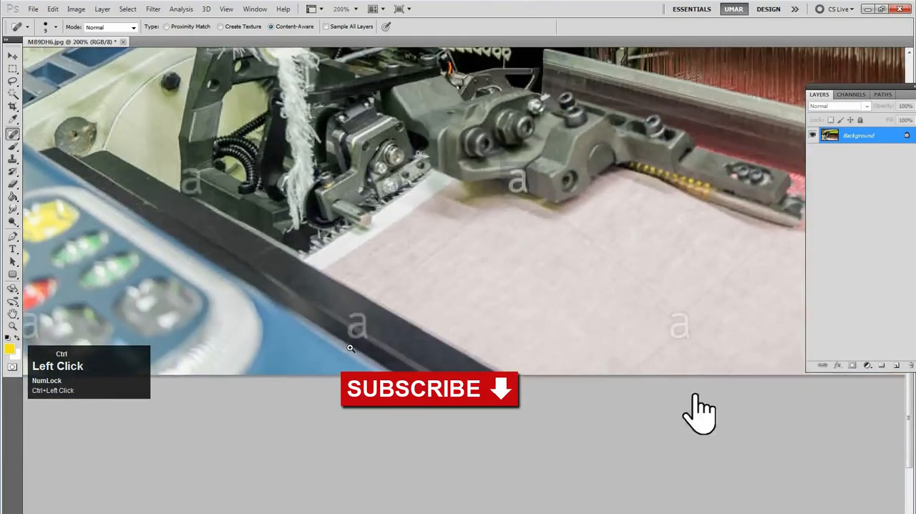
{"action": "left_click", "coordinate": [370, 319]}
{"action": "mouse_move", "coordinate": [318, 315]}
{"action": "left_mouse_down"}
{"action": "mouse_move", "coordinate": [316, 288]}
{"action": "mouse_move", "coordinate": [287, 291]}
{"action": "mouse_move", "coordinate": [310, 310]}
{"action": "mouse_move", "coordinate": [282, 320]}
{"action": "mouse_move", "coordinate": [289, 328]}
{"action": "mouse_move", "coordinate": [317, 319]}
{"action": "left_mouse_up"}
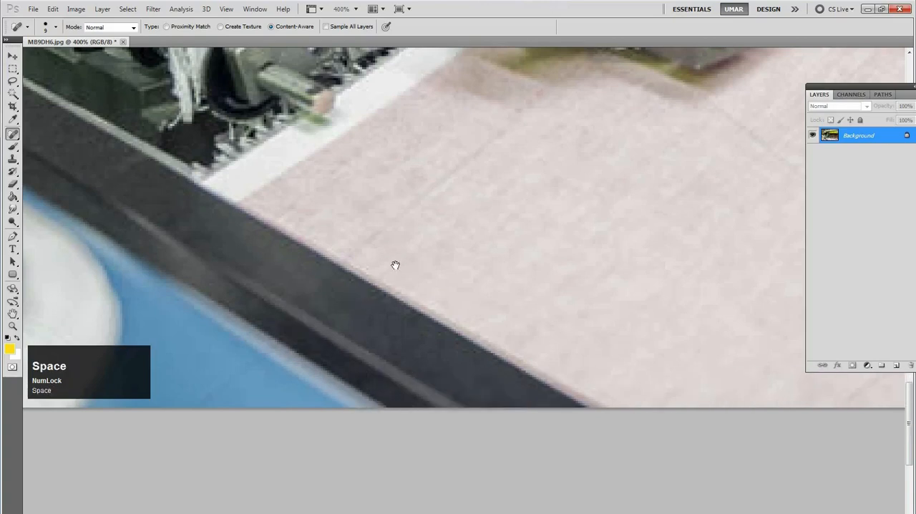
Heal the "a" watermark on the dark frame corner beside the coiled black cables
{"action": "left_click_drag", "start_coordinate": [263, 199], "coordinate": [365, 270]}
{"action": "left_click_drag", "start_coordinate": [250, 159], "coordinate": [477, 310]}
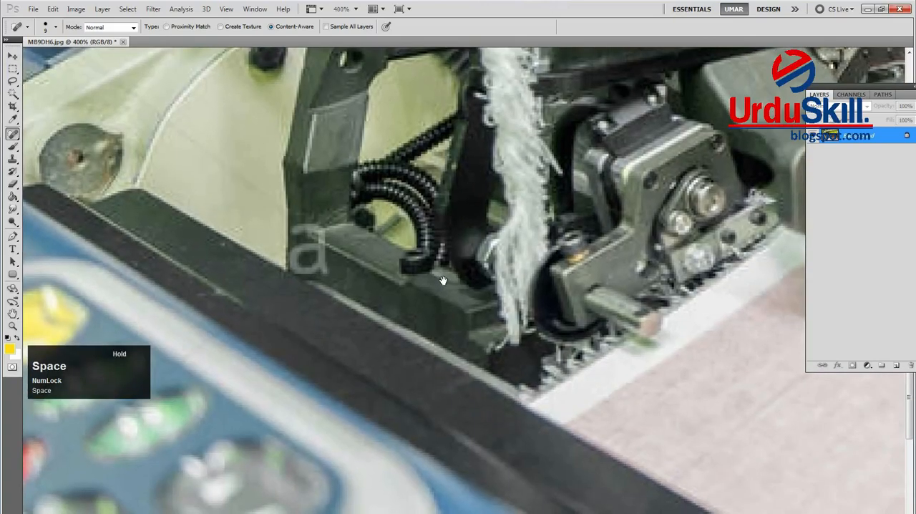
{"action": "mouse_move", "coordinate": [301, 225]}
{"action": "left_mouse_down"}
{"action": "mouse_move", "coordinate": [320, 239]}
{"action": "mouse_move", "coordinate": [296, 260]}
{"action": "mouse_move", "coordinate": [298, 270]}
{"action": "mouse_move", "coordinate": [320, 253]}
{"action": "mouse_move", "coordinate": [333, 280]}
{"action": "left_mouse_up"}
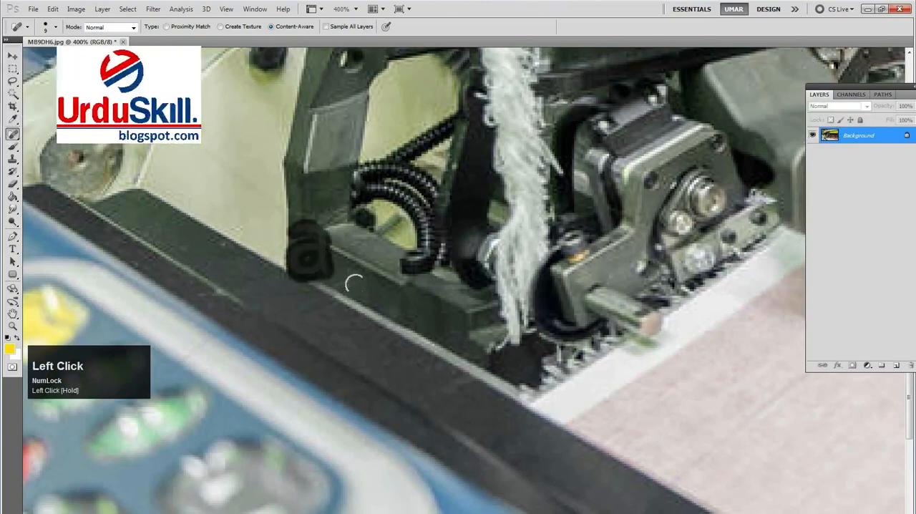
Heal the "a" watermark on the cream machine cover below the white rope
{"action": "left_click", "coordinate": [380, 262], "text": "alt"}
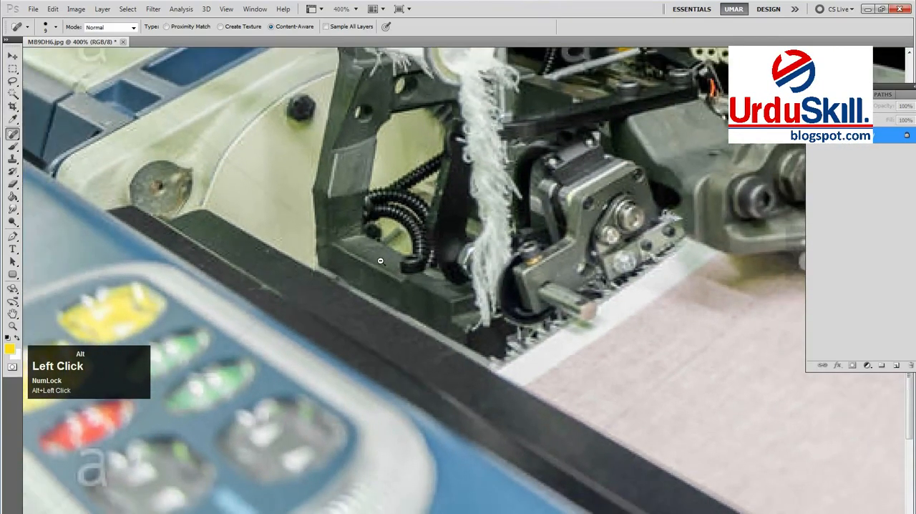
{"action": "left_click", "coordinate": [380, 262], "text": "alt"}
{"action": "left_click_drag", "start_coordinate": [313, 241], "coordinate": [409, 353]}
{"action": "left_click_drag", "start_coordinate": [316, 203], "coordinate": [314, 276]}
{"action": "left_click", "coordinate": [288, 308], "text": "ctrl"}
{"action": "left_click", "coordinate": [309, 309], "text": "ctrl"}
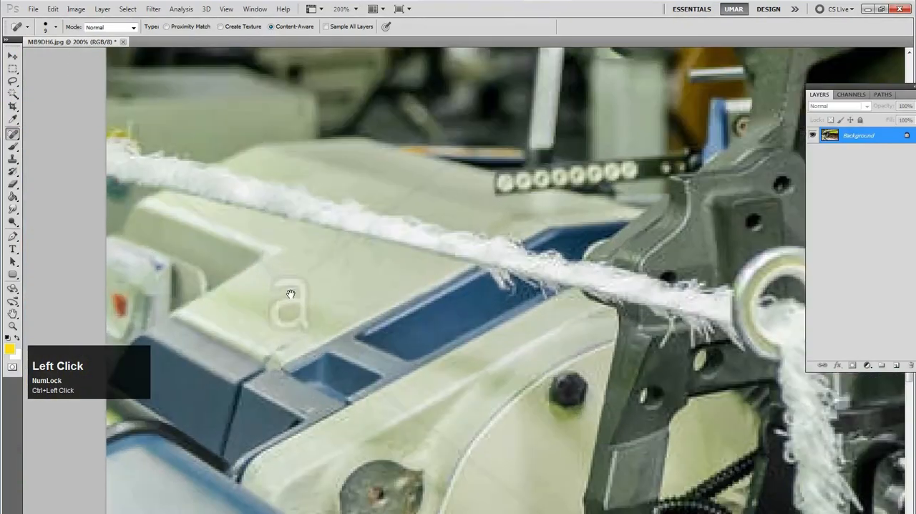
{"action": "mouse_move", "coordinate": [276, 284]}
{"action": "left_mouse_down"}
{"action": "mouse_move", "coordinate": [297, 285]}
{"action": "mouse_move", "coordinate": [267, 306]}
{"action": "mouse_move", "coordinate": [285, 314]}
{"action": "mouse_move", "coordinate": [303, 298]}
{"action": "mouse_move", "coordinate": [304, 323]}
{"action": "mouse_move", "coordinate": [319, 316]}
{"action": "left_mouse_up"}
{"action": "left_click", "coordinate": [357, 297], "text": "alt"}
{"action": "left_click", "coordinate": [357, 301], "text": "alt"}
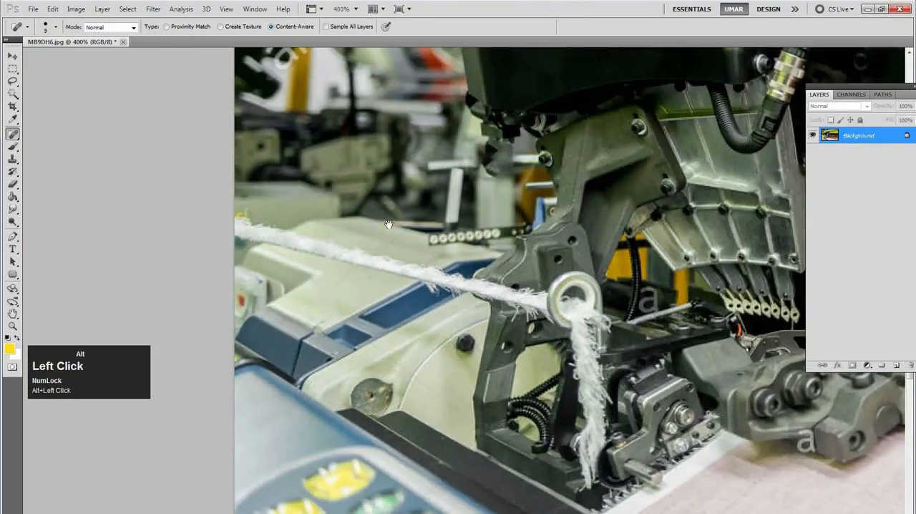
Heal the "m" and "y" letters of the diagonal alamy watermark below the round wheel in the blurred background
{"action": "left_click_drag", "start_coordinate": [388, 223], "coordinate": [432, 264]}
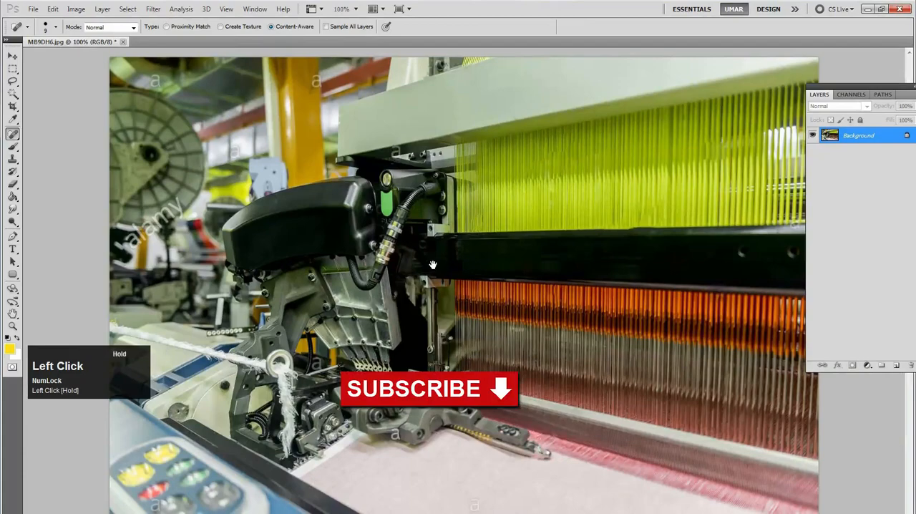
{"action": "left_click", "coordinate": [152, 230], "text": "ctrl"}
{"action": "left_click", "coordinate": [105, 207], "text": "ctrl"}
{"action": "left_click_drag", "start_coordinate": [236, 200], "coordinate": [385, 241]}
{"action": "mouse_move", "coordinate": [367, 171]}
{"action": "left_mouse_down"}
{"action": "mouse_move", "coordinate": [400, 174]}
{"action": "mouse_move", "coordinate": [400, 187]}
{"action": "mouse_move", "coordinate": [392, 147]}
{"action": "mouse_move", "coordinate": [403, 183]}
{"action": "left_mouse_up"}
{"action": "mouse_move", "coordinate": [388, 149]}
{"action": "left_mouse_down"}
{"action": "mouse_move", "coordinate": [405, 215]}
{"action": "mouse_move", "coordinate": [385, 210]}
{"action": "mouse_move", "coordinate": [362, 182]}
{"action": "left_mouse_up"}
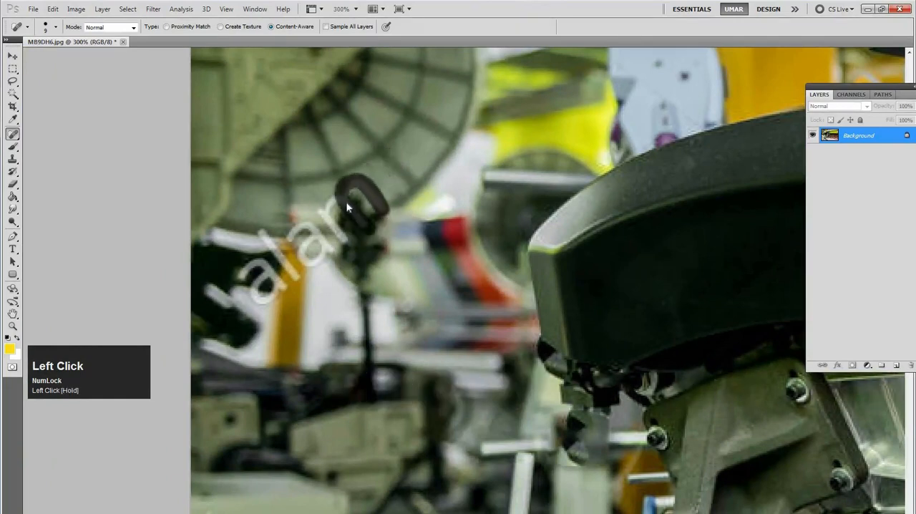
{"action": "left_click_drag", "start_coordinate": [347, 204], "coordinate": [334, 199]}
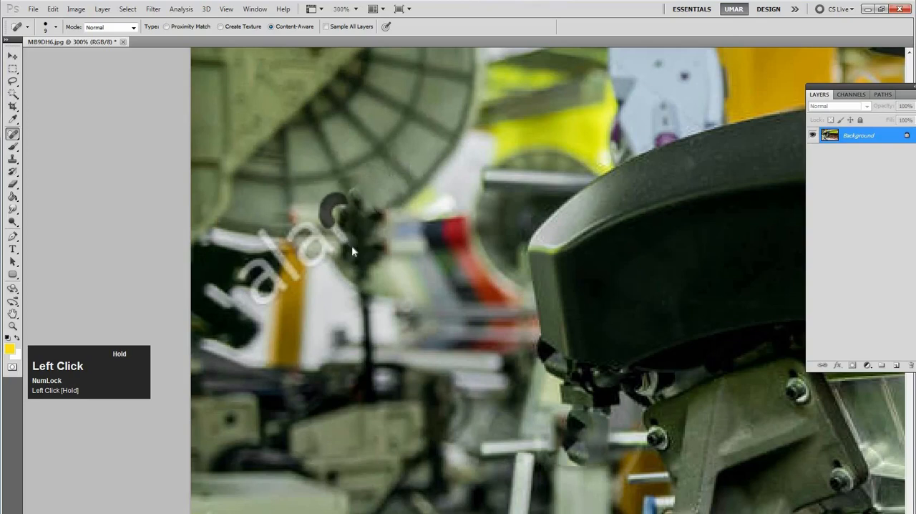
{"action": "left_click_drag", "start_coordinate": [350, 241], "coordinate": [355, 252]}
Heal the remaining "ala" letters of the diagonal watermark across the blurred orange post and white background
{"action": "mouse_move", "coordinate": [290, 234]}
{"action": "left_mouse_down"}
{"action": "mouse_move", "coordinate": [313, 229]}
{"action": "mouse_move", "coordinate": [315, 261]}
{"action": "mouse_move", "coordinate": [320, 232]}
{"action": "mouse_move", "coordinate": [308, 251]}
{"action": "mouse_move", "coordinate": [337, 255]}
{"action": "mouse_move", "coordinate": [340, 266]}
{"action": "left_mouse_up"}
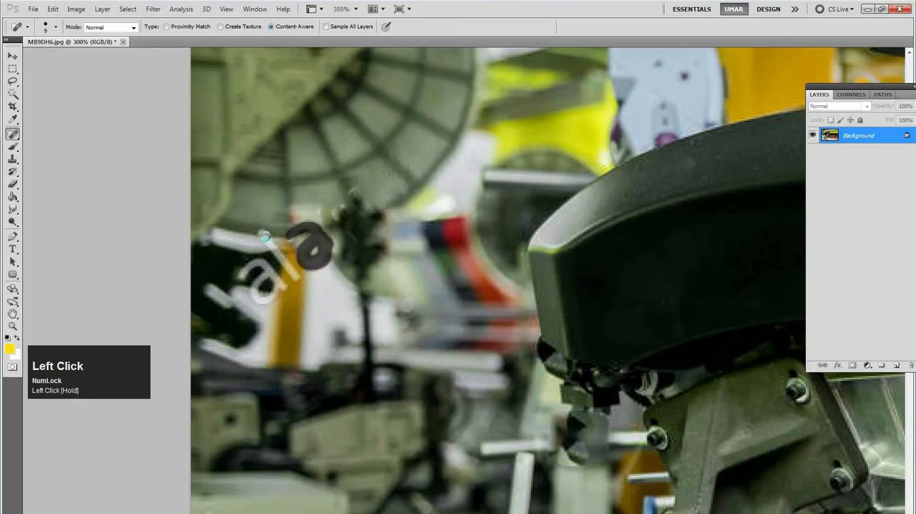
{"action": "mouse_move", "coordinate": [259, 230]}
{"action": "left_mouse_down"}
{"action": "mouse_move", "coordinate": [303, 287]}
{"action": "mouse_move", "coordinate": [281, 285]}
{"action": "mouse_move", "coordinate": [255, 261]}
{"action": "mouse_move", "coordinate": [237, 278]}
{"action": "mouse_move", "coordinate": [261, 276]}
{"action": "mouse_move", "coordinate": [279, 289]}
{"action": "left_mouse_up"}
{"action": "key", "text": "space"}
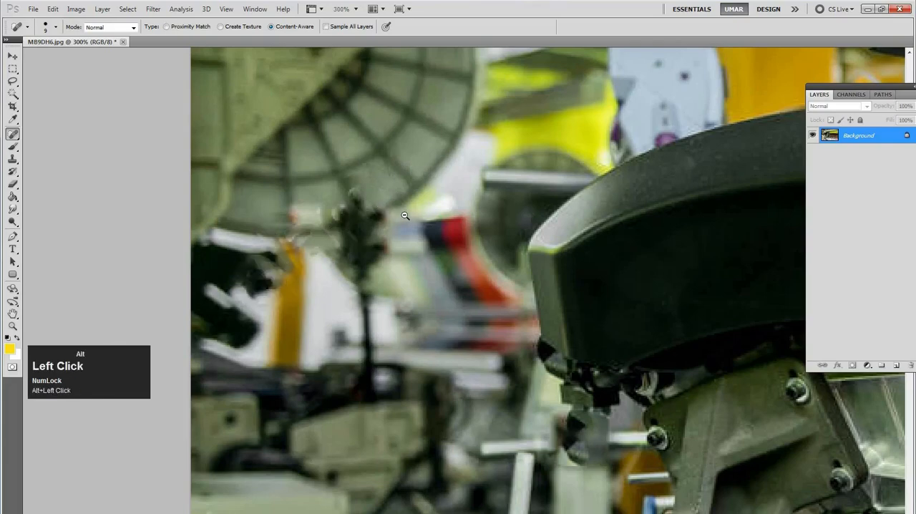
Heal the "a" watermark on the edge of the yellow pillar beside the red beam
{"action": "left_click", "coordinate": [418, 224], "text": "alt"}
{"action": "left_click", "coordinate": [417, 224], "text": "alt"}
{"action": "left_click", "coordinate": [394, 221], "text": "alt"}
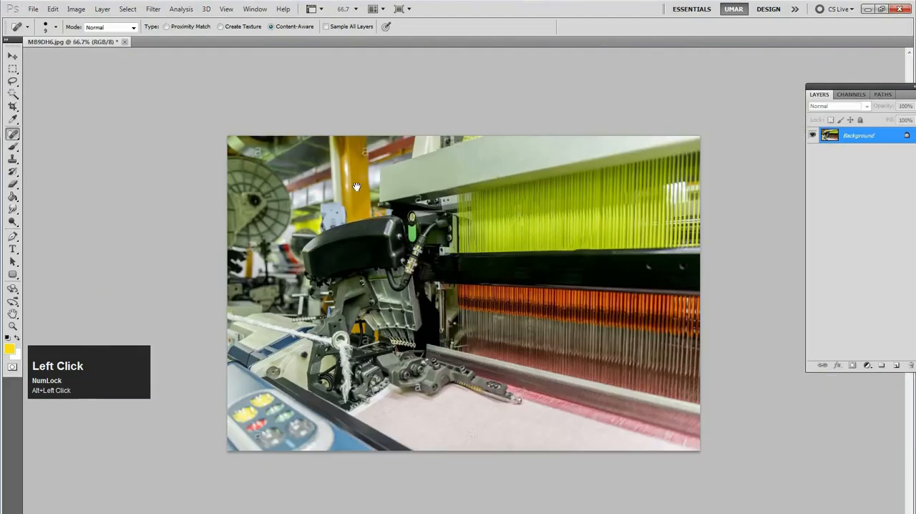
{"action": "left_click", "coordinate": [368, 145], "text": "ctrl"}
{"action": "left_click", "coordinate": [358, 140], "text": "ctrl"}
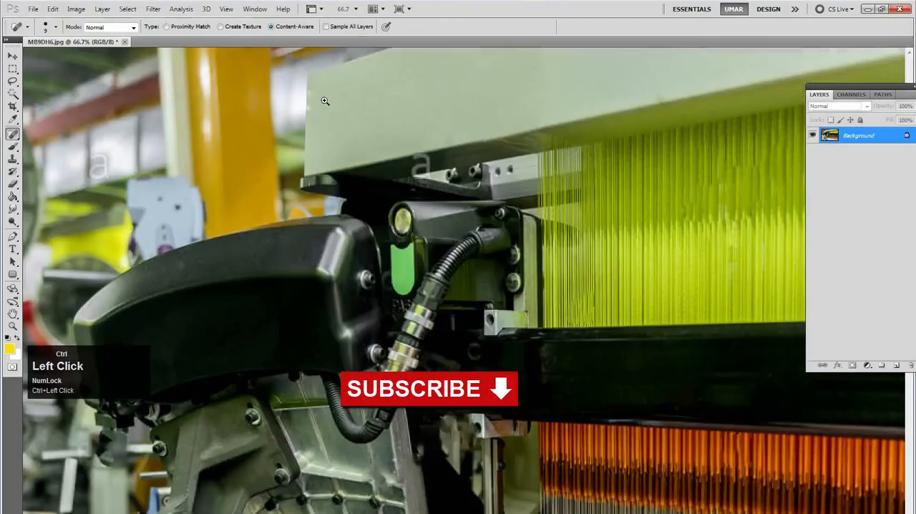
{"action": "left_click", "coordinate": [346, 147], "text": "ctrl"}
{"action": "left_click_drag", "start_coordinate": [346, 146], "coordinate": [397, 317]}
{"action": "left_click", "coordinate": [279, 114], "text": "ctrl"}
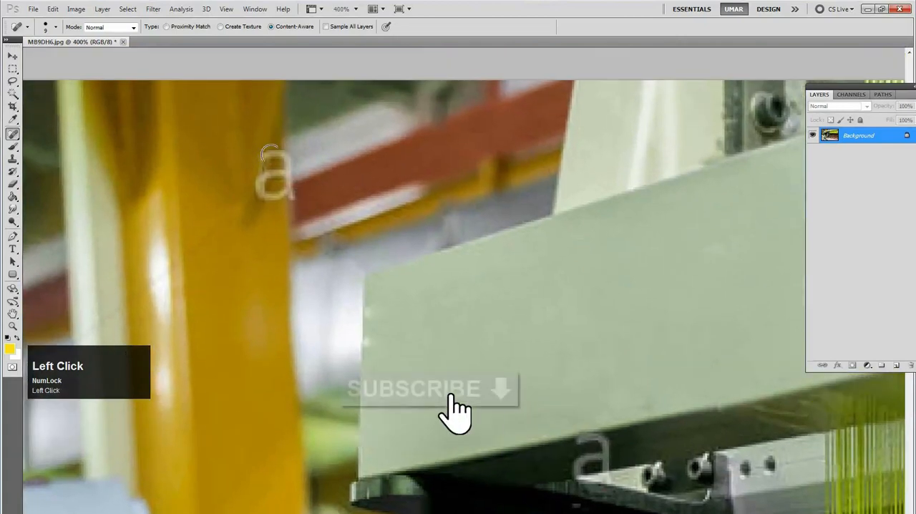
{"action": "mouse_move", "coordinate": [254, 154]}
{"action": "left_mouse_down"}
{"action": "mouse_move", "coordinate": [280, 153]}
{"action": "mouse_move", "coordinate": [290, 207]}
{"action": "mouse_move", "coordinate": [256, 185]}
{"action": "mouse_move", "coordinate": [289, 189]}
{"action": "left_mouse_up"}
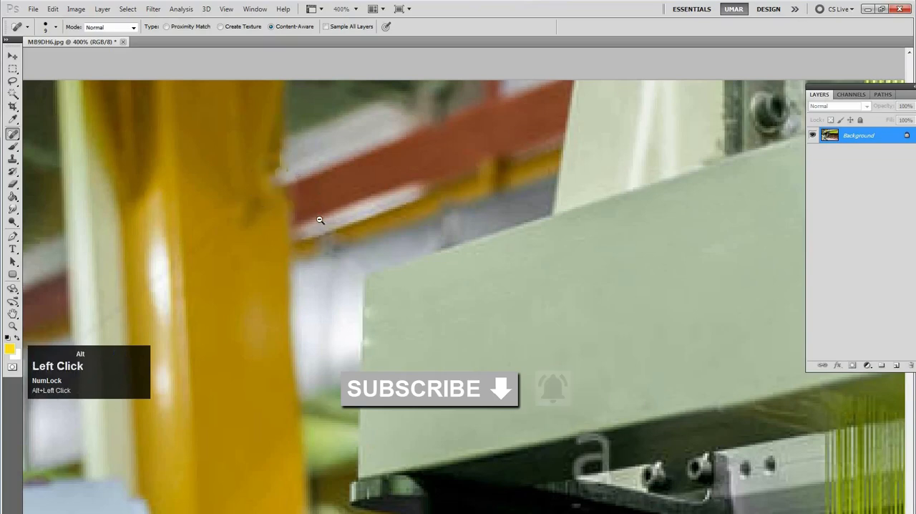
Heal the "a" watermark on the blurred white panels between the round wheel and the yellow pillar
{"action": "left_click", "coordinate": [319, 224], "text": "alt"}
{"action": "left_click", "coordinate": [318, 224], "text": "alt"}
{"action": "left_click_drag", "start_coordinate": [282, 225], "coordinate": [498, 196]}
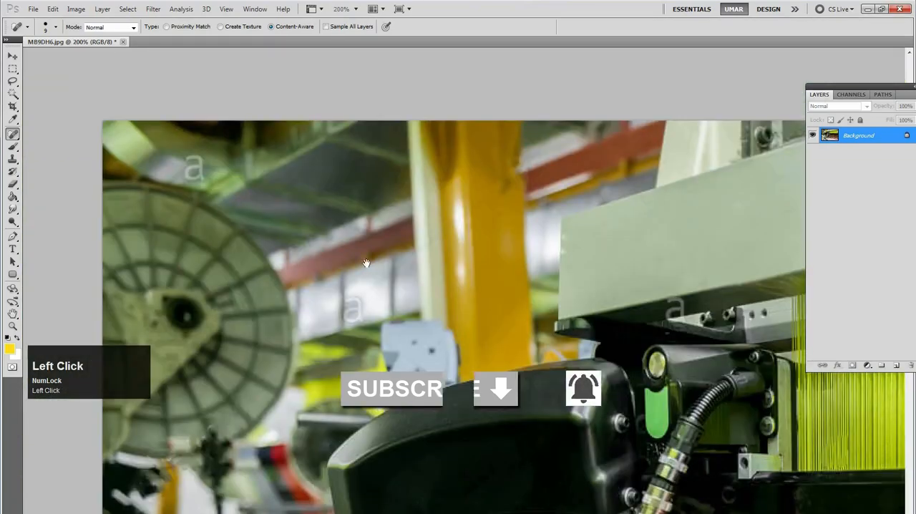
{"action": "mouse_move", "coordinate": [342, 304]}
{"action": "left_mouse_down"}
{"action": "mouse_move", "coordinate": [357, 301]}
{"action": "mouse_move", "coordinate": [344, 321]}
{"action": "left_mouse_up"}
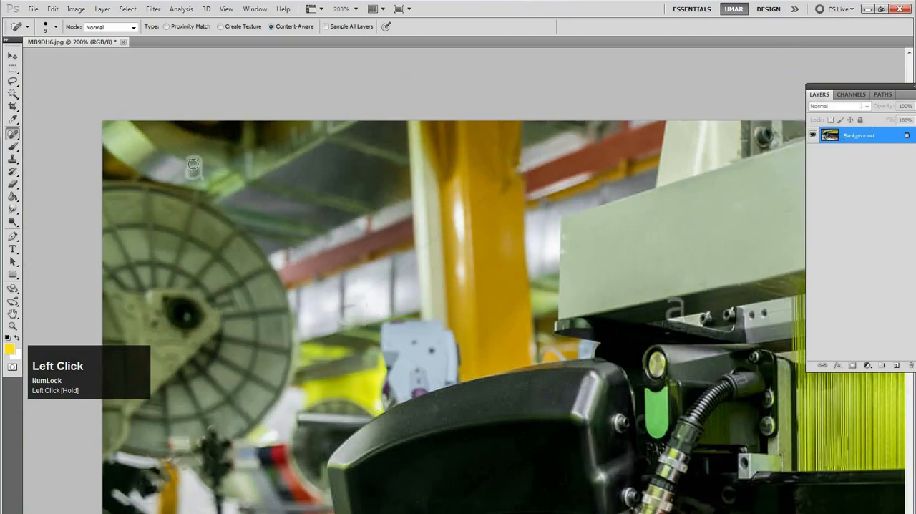
Heal the "a" watermark on the blurred ceiling area just above the round wheel
{"action": "left_click_drag", "start_coordinate": [187, 159], "coordinate": [196, 163]}
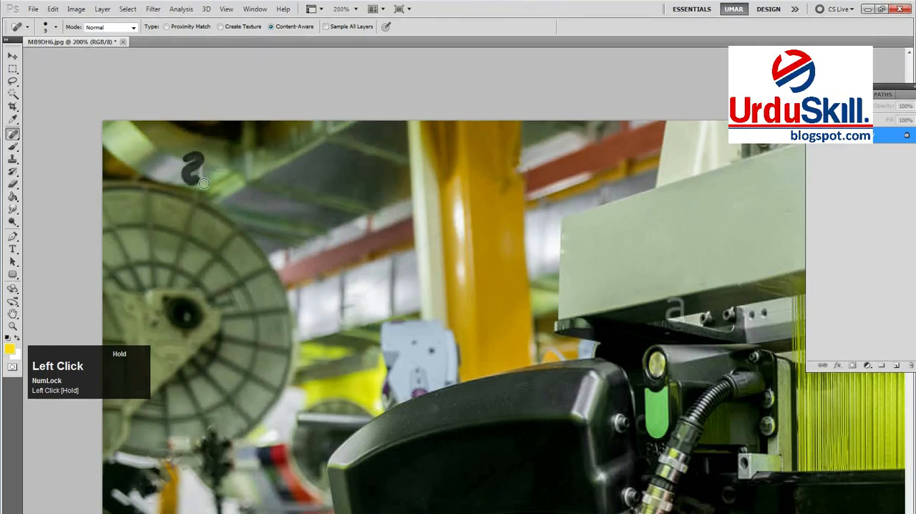
{"action": "left_click_drag", "start_coordinate": [203, 183], "coordinate": [203, 183]}
{"action": "key", "text": "space"}
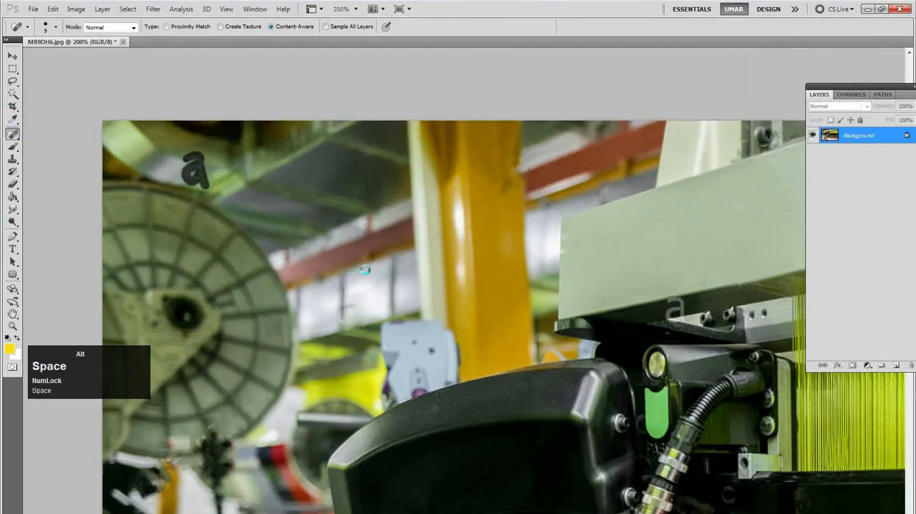
Heal the "a" watermark on the lower edge of the grey metal arm above the pale cloth
{"action": "left_click", "coordinate": [365, 269], "text": "alt"}
{"action": "left_click", "coordinate": [491, 273], "text": "alt"}
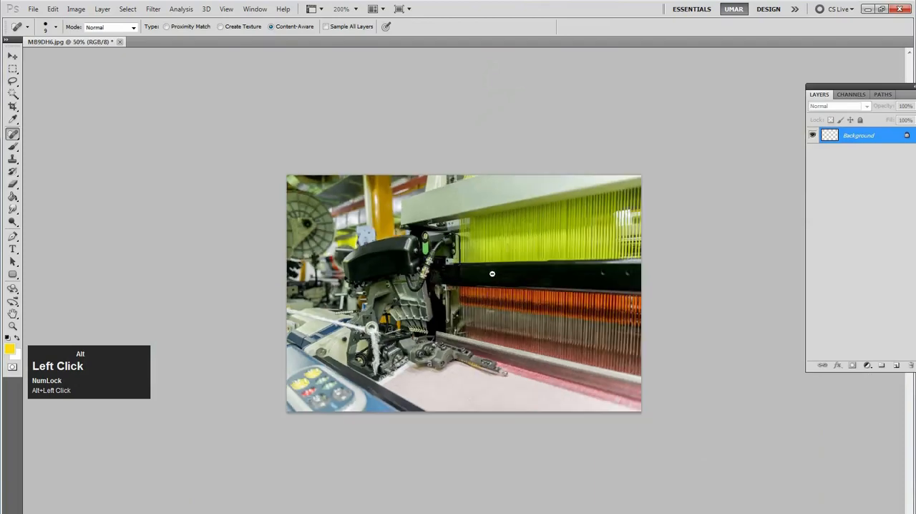
{"action": "left_click", "coordinate": [567, 259], "text": "ctrl"}
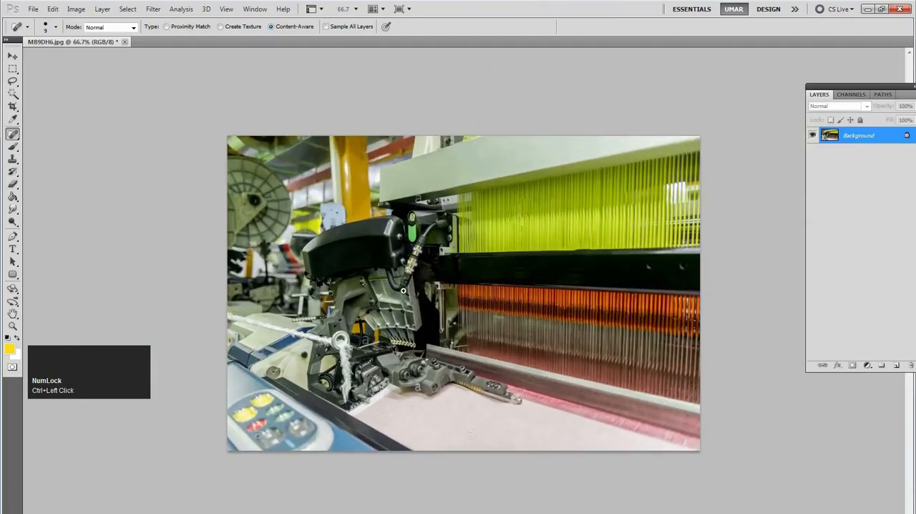
{"action": "left_click", "coordinate": [468, 411], "text": "ctrl"}
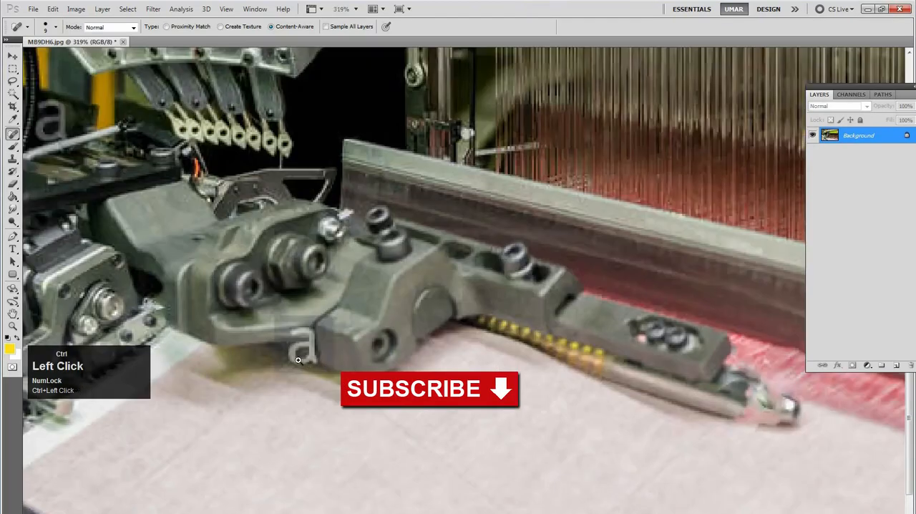
{"action": "left_click", "coordinate": [299, 360], "text": "ctrl"}
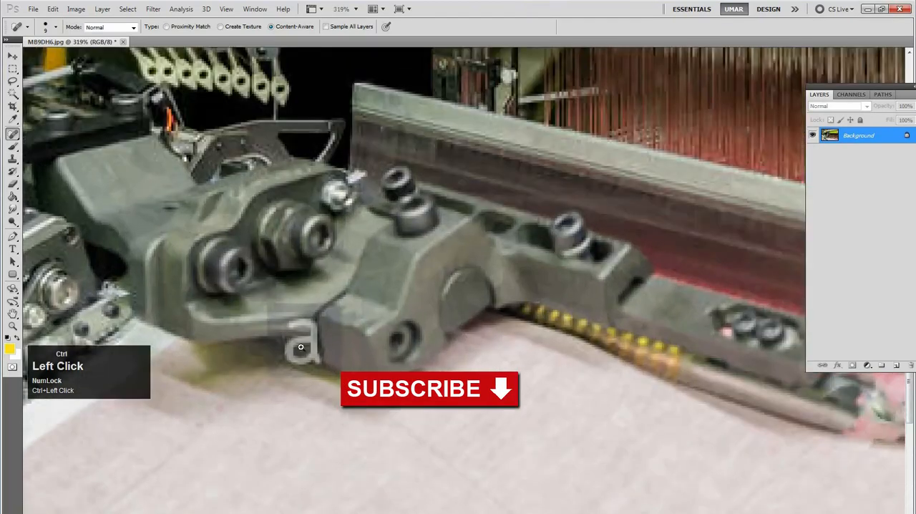
{"action": "left_click", "coordinate": [299, 351], "text": "ctrl"}
{"action": "mouse_move", "coordinate": [287, 315]}
{"action": "left_mouse_down"}
{"action": "mouse_move", "coordinate": [310, 310]}
{"action": "mouse_move", "coordinate": [290, 340]}
{"action": "mouse_move", "coordinate": [311, 334]}
{"action": "mouse_move", "coordinate": [323, 360]}
{"action": "left_mouse_up"}
Heal the "a" watermark beside the metal ring holding the white rope, near the yellow strip
{"action": "key", "text": "space"}
{"action": "right_click", "coordinate": [419, 239]}
{"action": "left_click", "coordinate": [440, 245]}
{"action": "left_click", "coordinate": [487, 275], "text": "alt"}
{"action": "left_click", "coordinate": [531, 282], "text": "alt"}
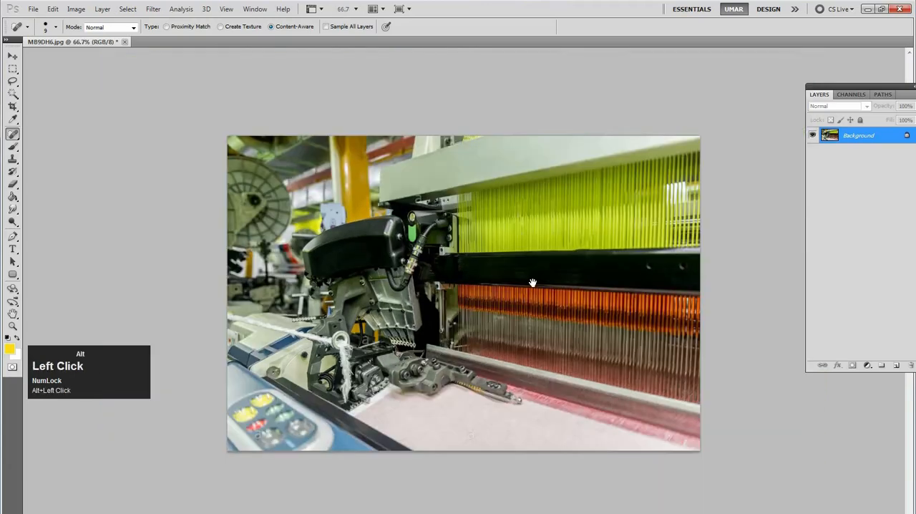
{"action": "left_click", "coordinate": [591, 299], "text": "ctrl"}
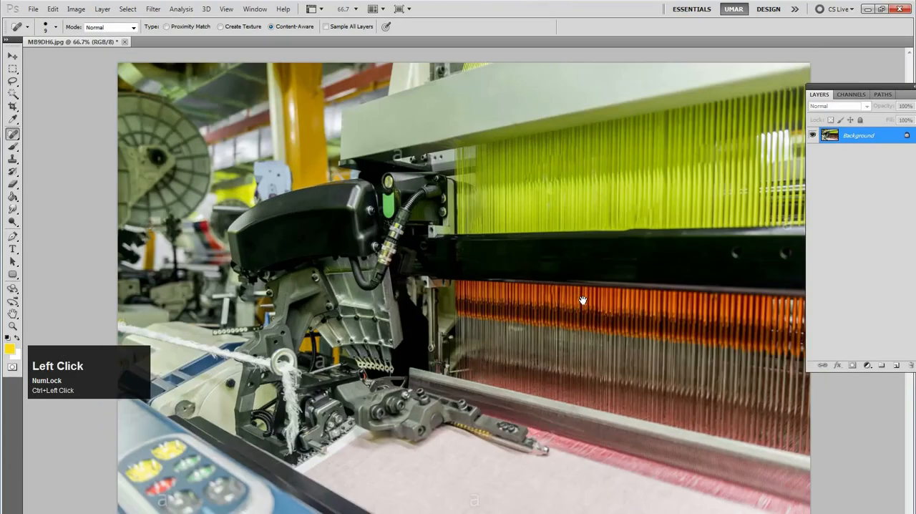
{"action": "mouse_move", "coordinate": [288, 364]}
{"action": "left_mouse_down"}
{"action": "mouse_move", "coordinate": [389, 370]}
{"action": "mouse_move", "coordinate": [354, 336]}
{"action": "mouse_move", "coordinate": [334, 337]}
{"action": "mouse_move", "coordinate": [345, 331]}
{"action": "mouse_move", "coordinate": [361, 339]}
{"action": "mouse_move", "coordinate": [331, 358]}
{"action": "mouse_move", "coordinate": [332, 368]}
{"action": "mouse_move", "coordinate": [351, 372]}
{"action": "mouse_move", "coordinate": [357, 353]}
{"action": "mouse_move", "coordinate": [367, 373]}
{"action": "left_mouse_up"}
{"action": "key", "text": "space"}
{"action": "right_click", "coordinate": [492, 246]}
{"action": "left_click", "coordinate": [500, 253]}
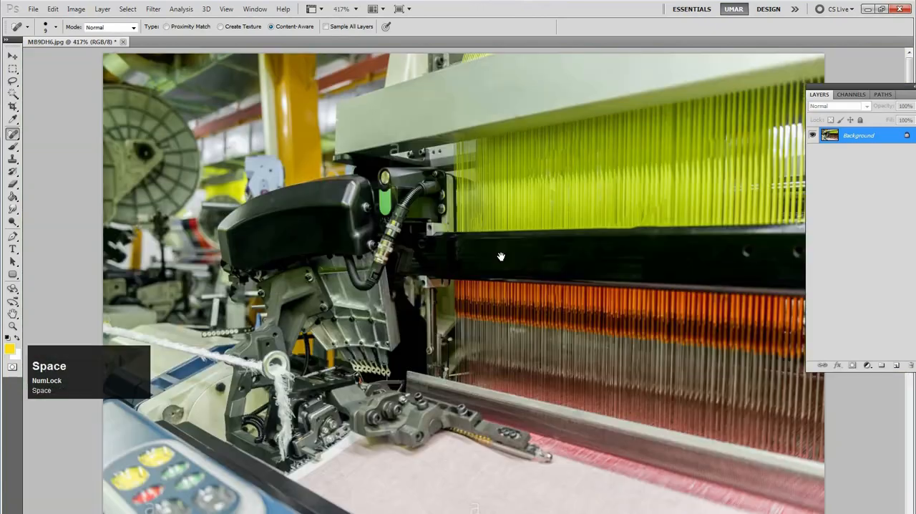
{"action": "left_click", "coordinate": [518, 264], "text": "alt"}
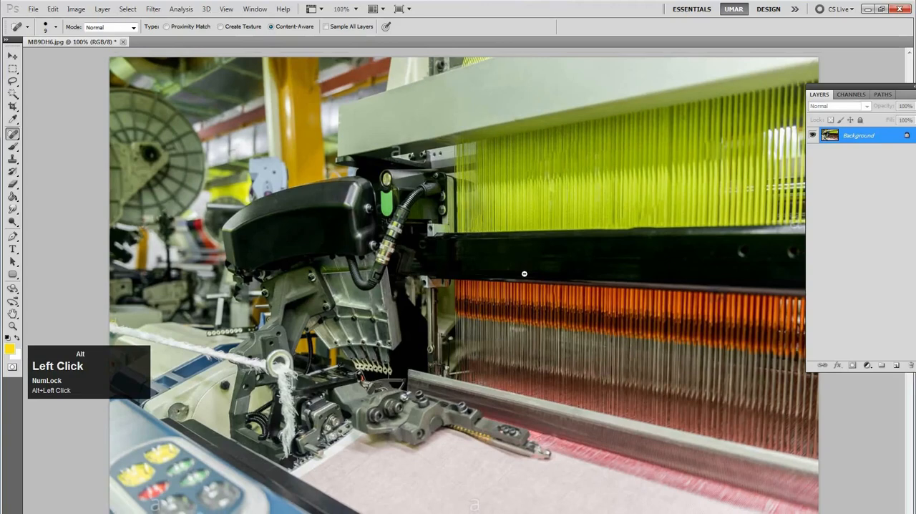
{"action": "left_click", "coordinate": [524, 274], "text": "alt"}
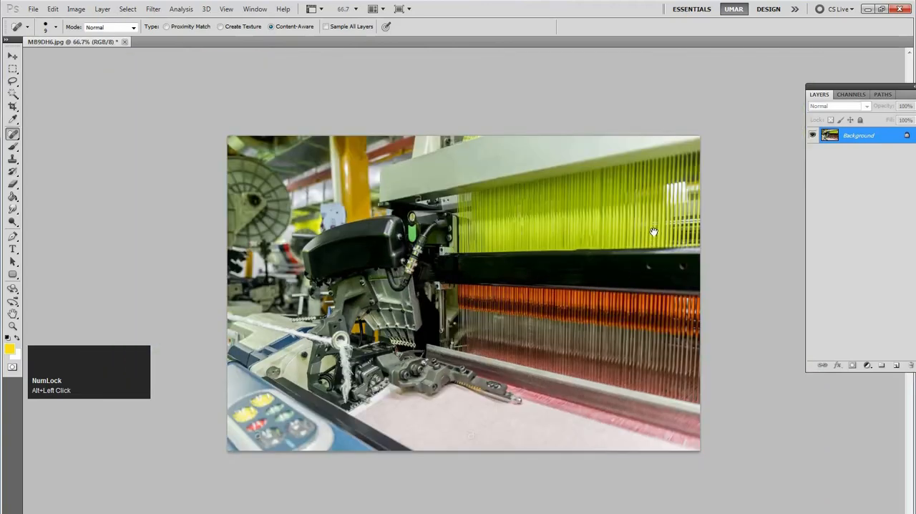